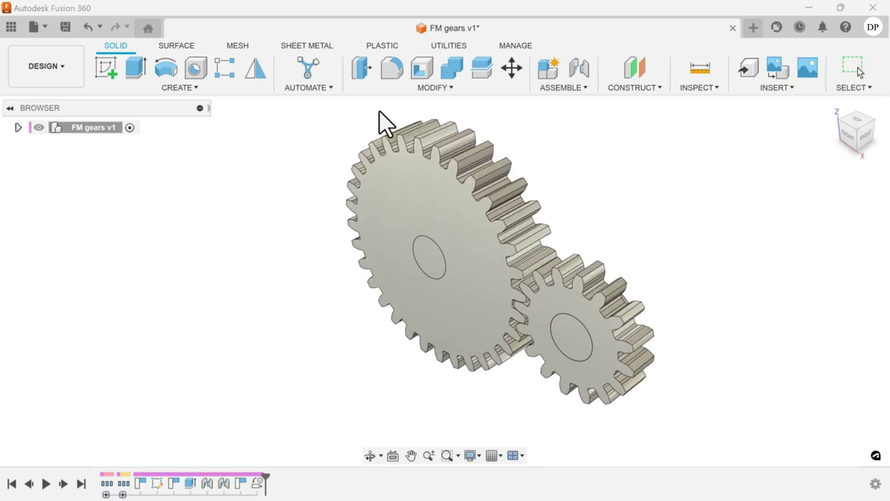
Open the Utilities add-ins menu to reveal the Fusion 360 App Store link.
left_click(451, 47)
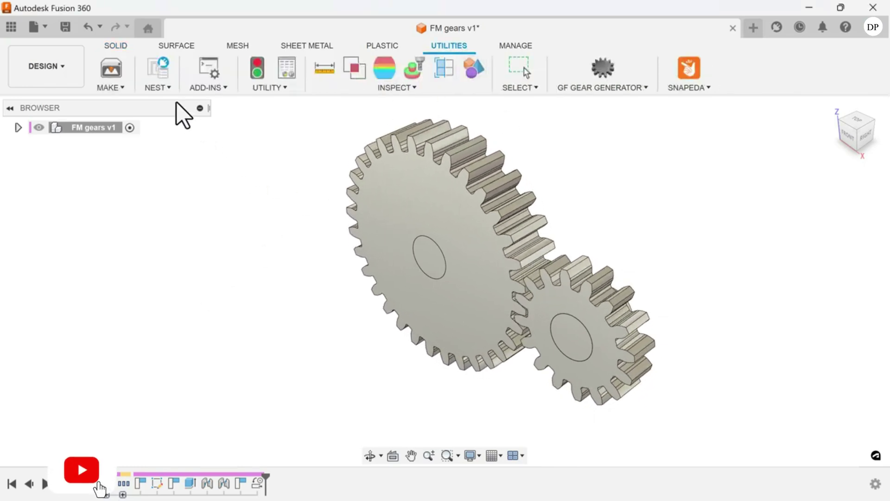
left_click(208, 88)
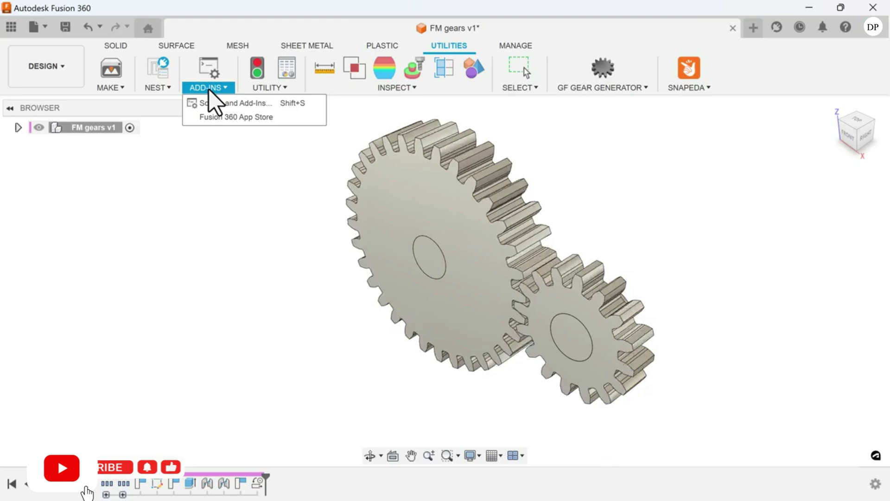
Search the App Store for 'fm', view the FM Gears page, then close the browser.
left_click(215, 117)
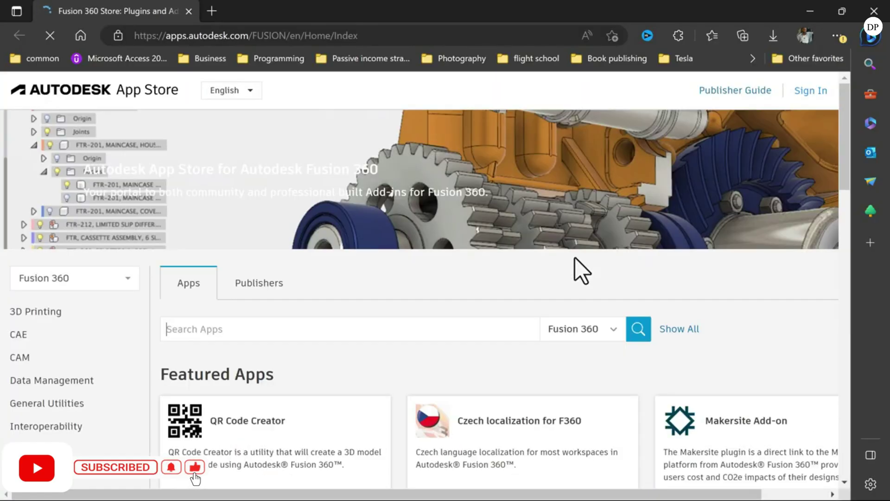
left_click(354, 328)
type("fm")
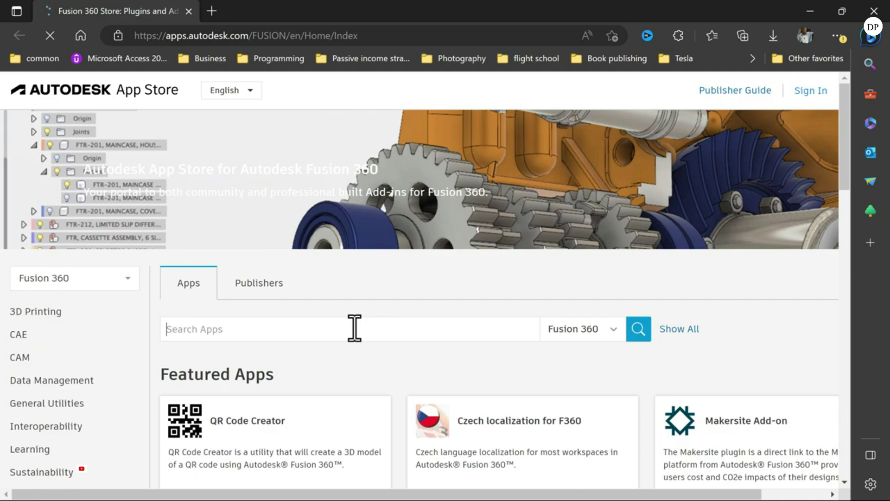
left_click(362, 351)
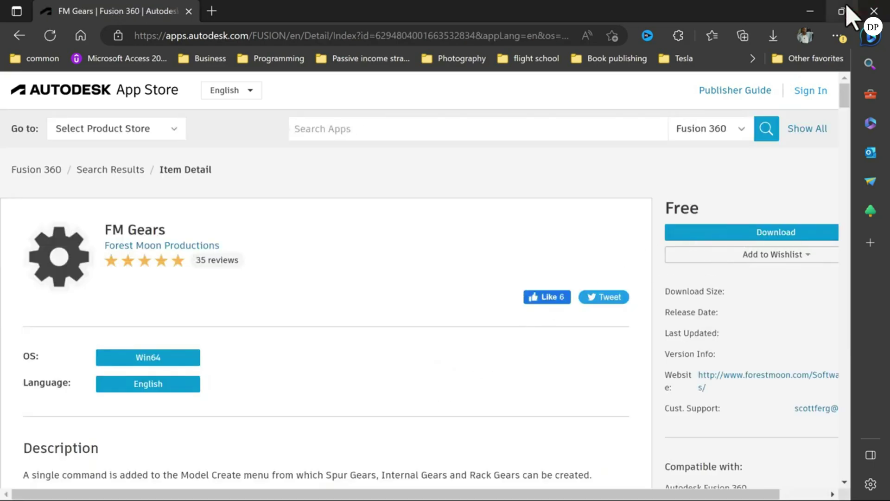
left_click(877, 15)
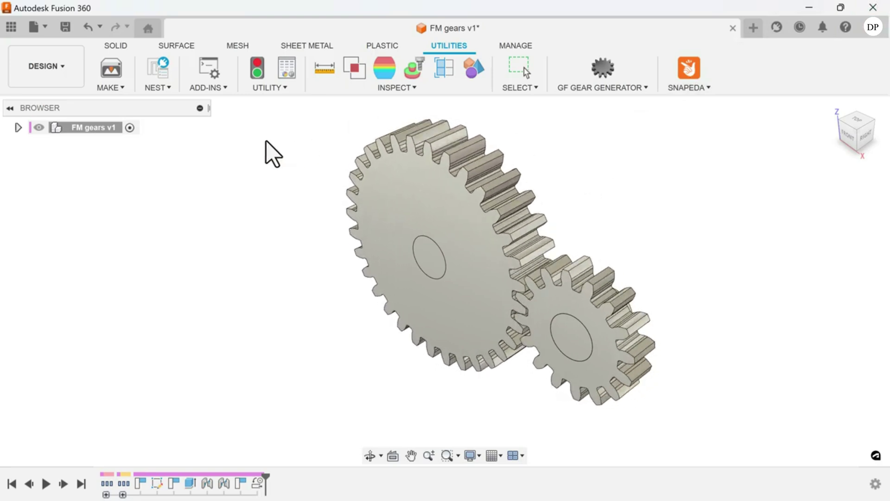
Confirm in Scripts and Add-Ins that FMGears is running and set to run on startup.
left_click(218, 91)
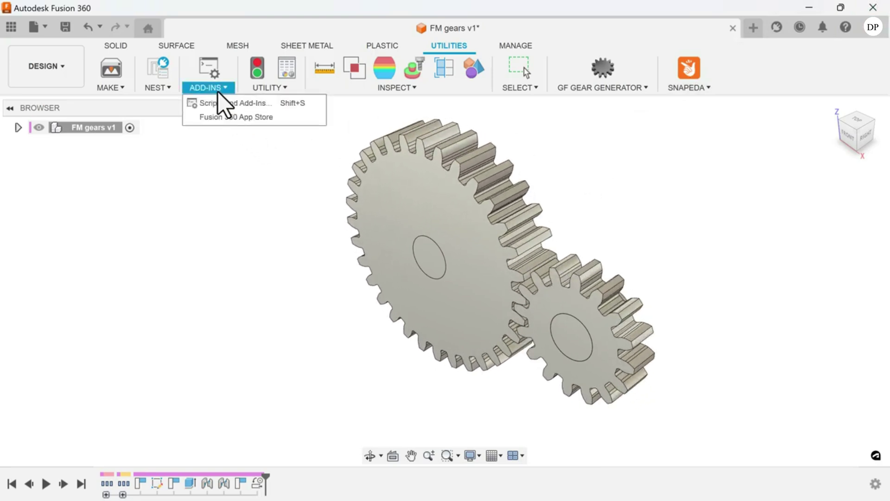
left_click(220, 101)
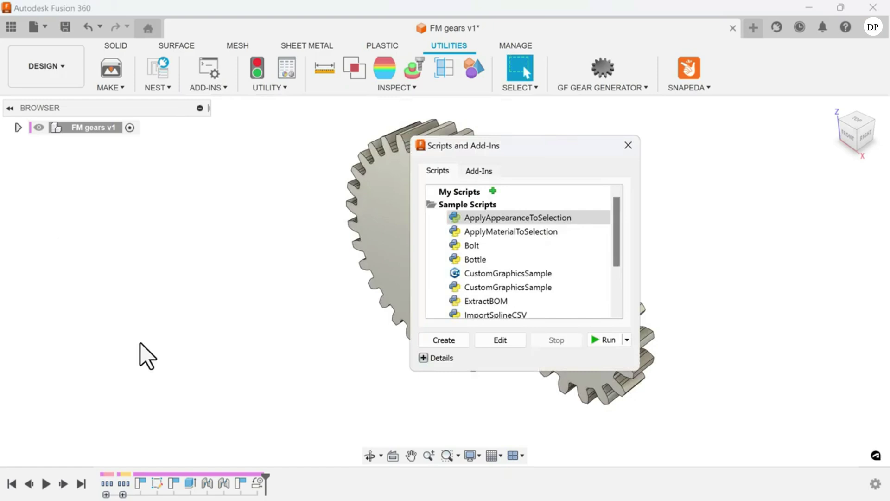
left_click(481, 172)
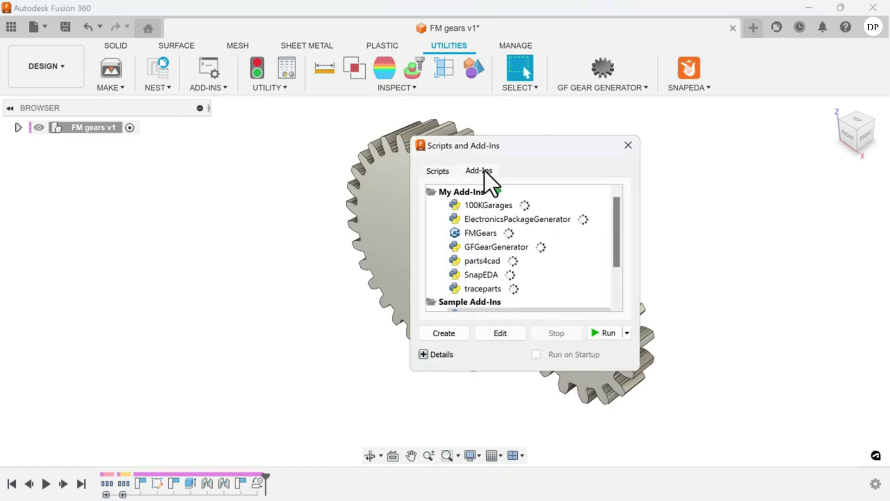
left_click(491, 235)
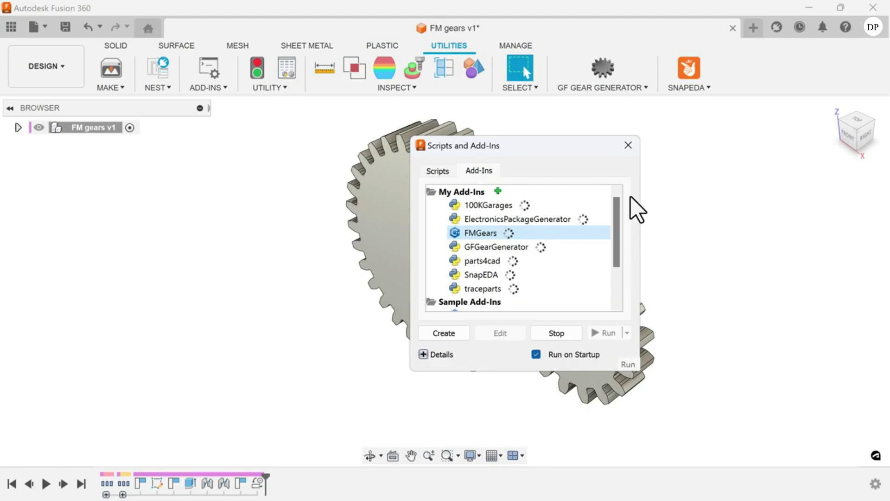
left_click(629, 147)
Check that FM Gears appears in the Solid Create menu.
left_click(116, 47)
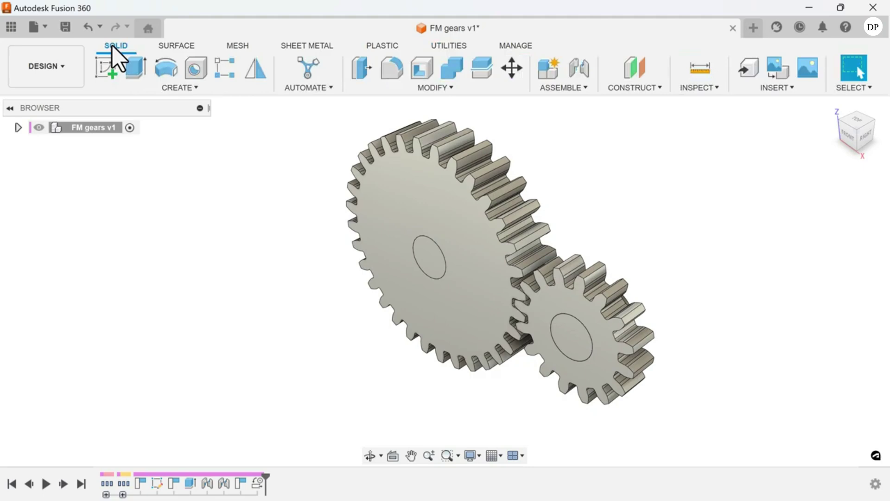
left_click(179, 88)
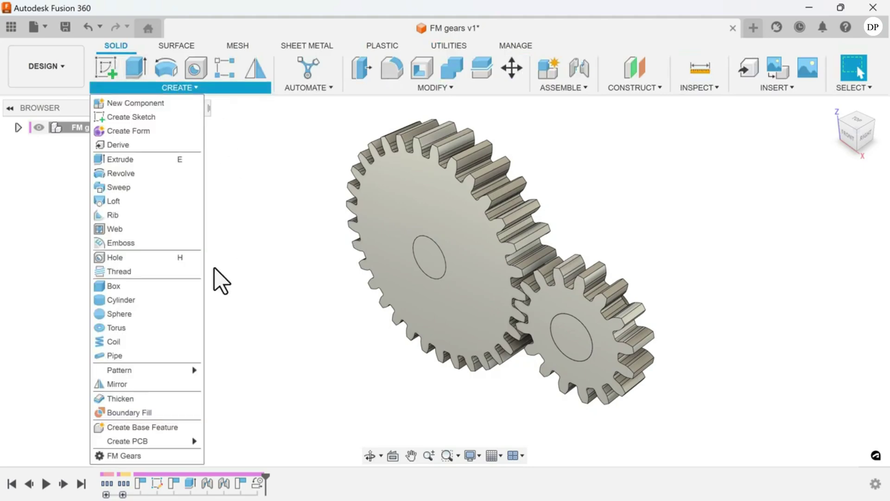
mouse_move(123, 456)
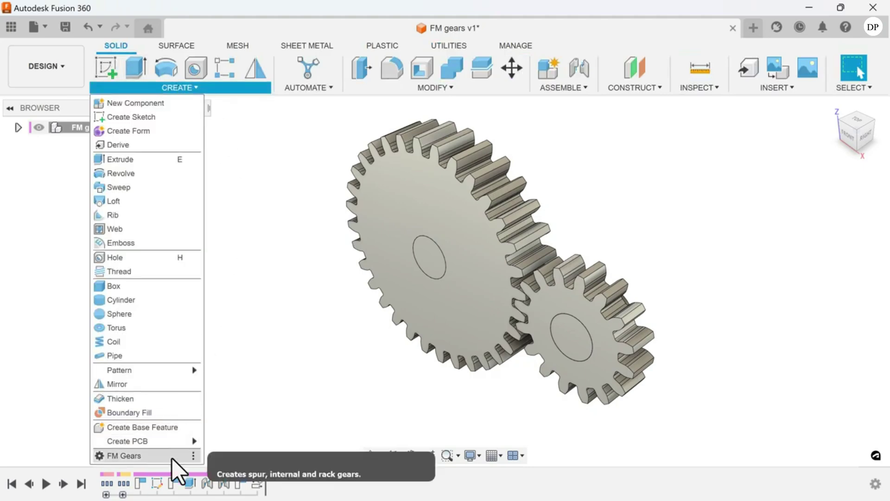
left_click(793, 195)
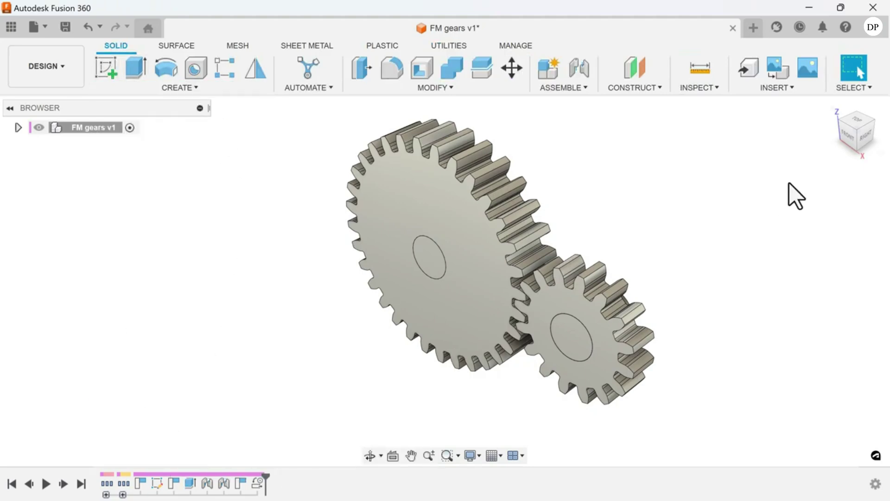
Start a new design, launch FM Gears, and move its settings panel aside.
left_click(753, 28)
left_click(179, 89)
left_click(170, 455)
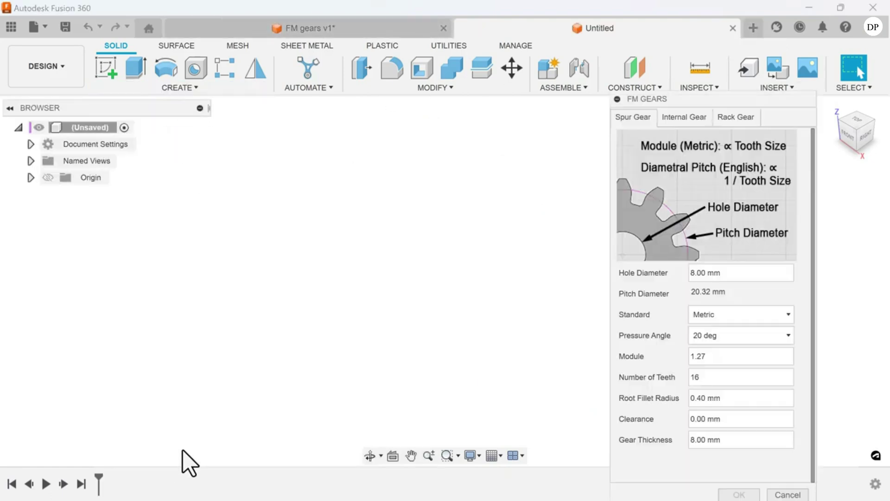
left_click_drag(740, 96, 644, 42)
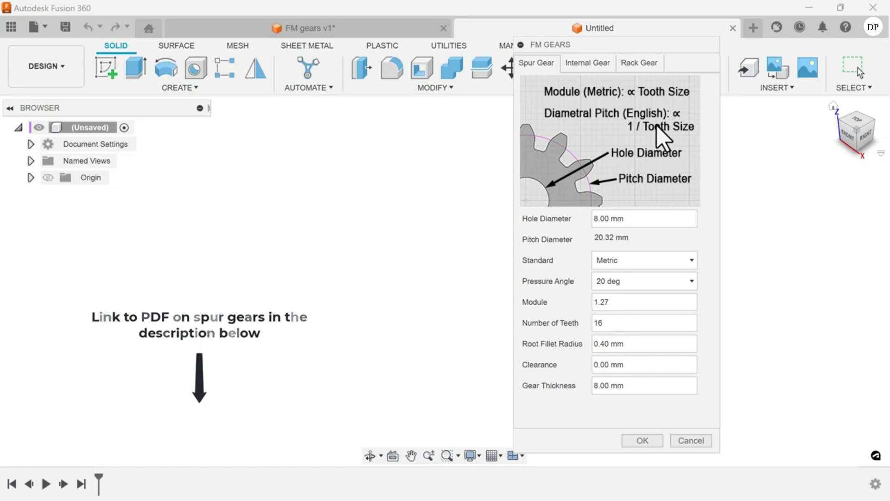
mouse_move(637, 44)
left_mouse_down()
mouse_move(652, 32)
mouse_move(632, 35)
left_mouse_up()
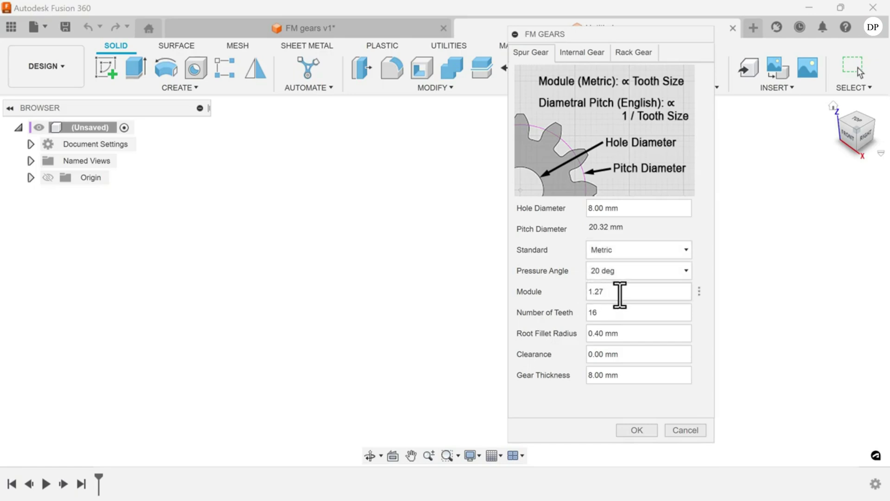
Try the English gear standard, revert to Metric, and generate the 16-tooth spur gear.
left_click(672, 252)
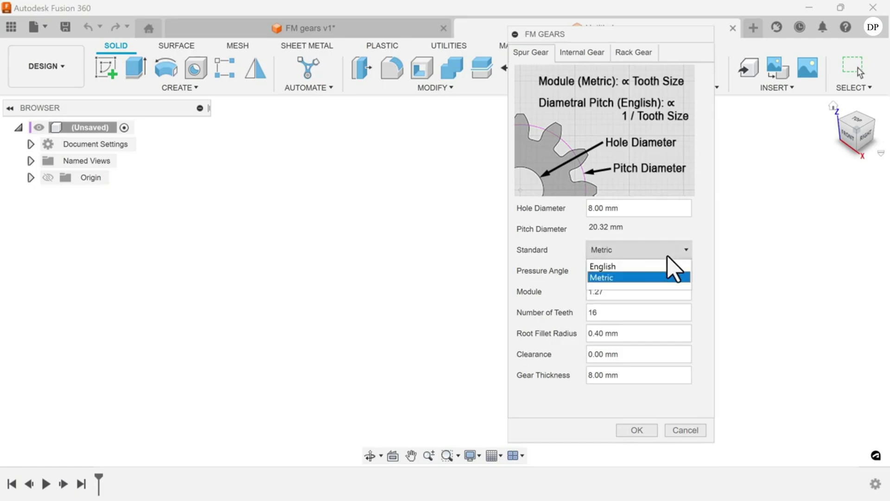
left_click(664, 264)
mouse_move(638, 291)
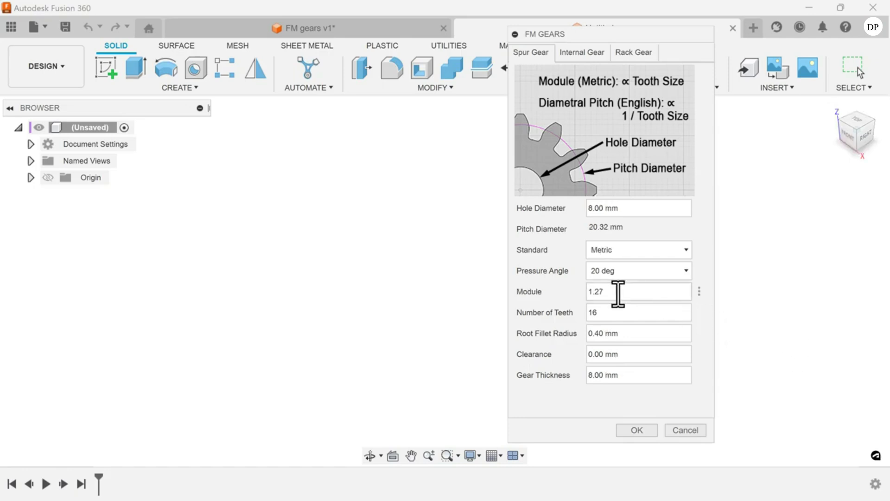
left_click(653, 252)
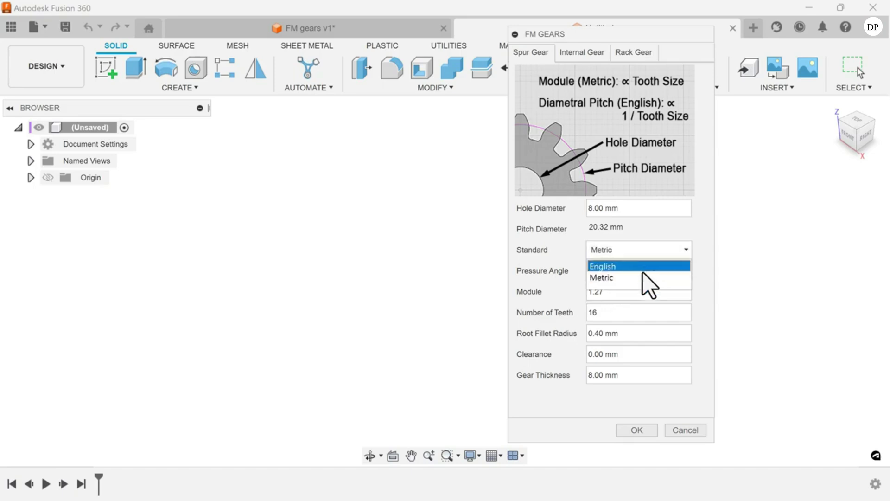
left_click(647, 267)
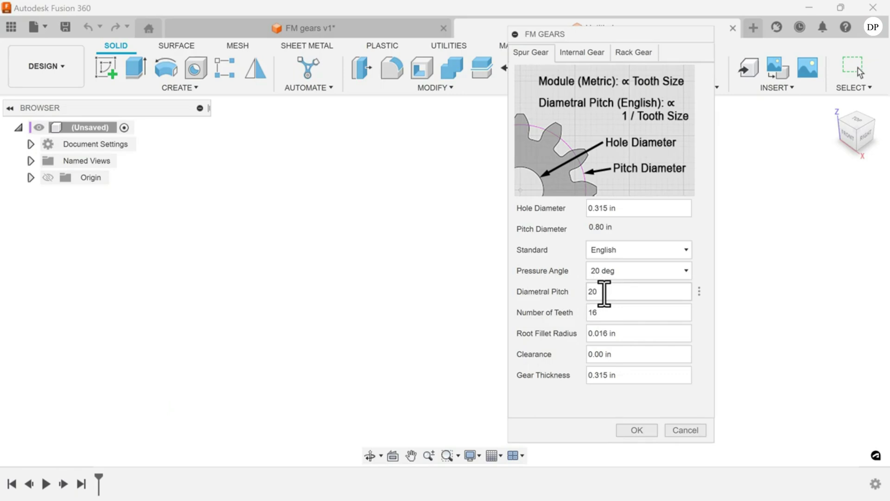
left_click(662, 253)
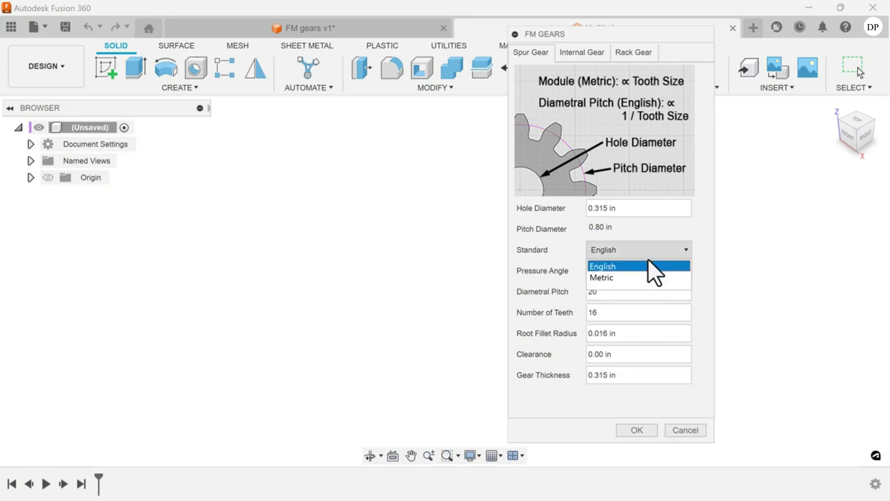
left_click(647, 278)
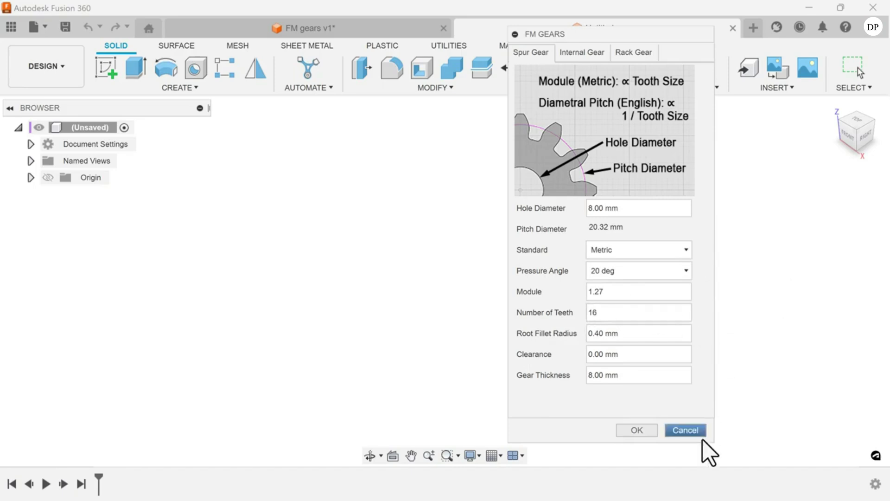
left_click(685, 423)
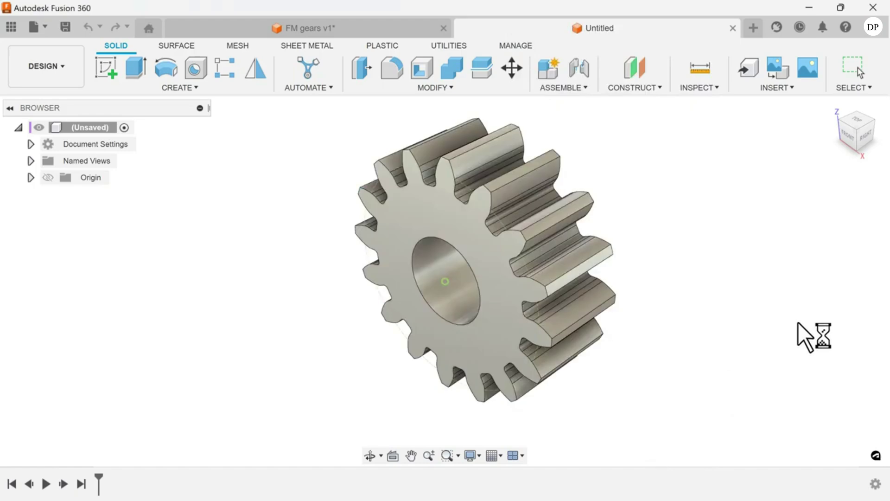
From the front view, rerun FM Gears with 32 teeth and generate the gear.
middle_click_drag(730, 282, 653, 264, "shift")
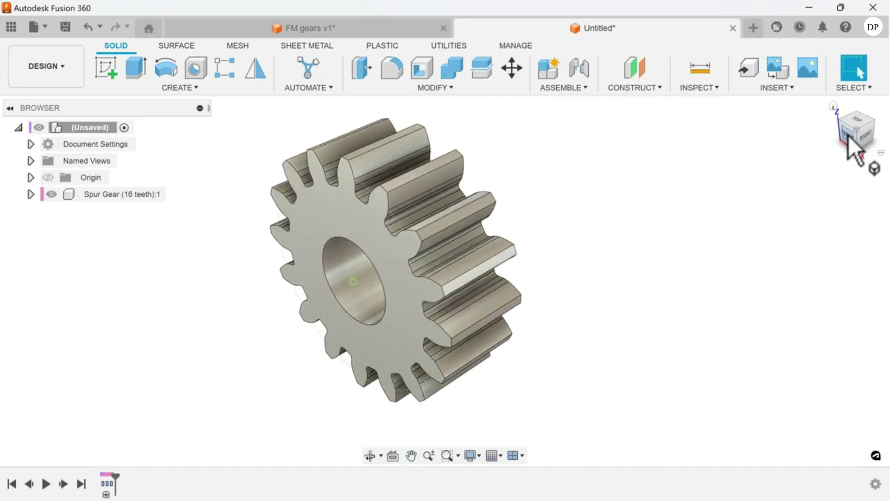
left_click(848, 135)
left_click(179, 88)
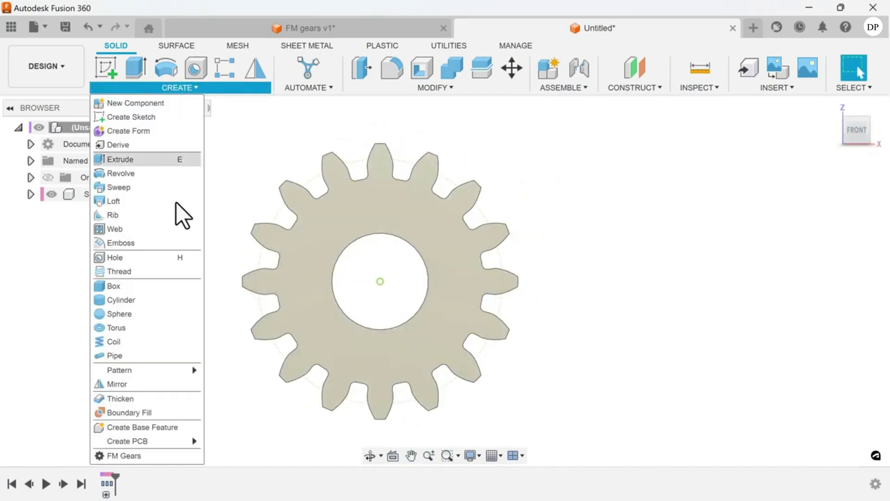
left_click(178, 455)
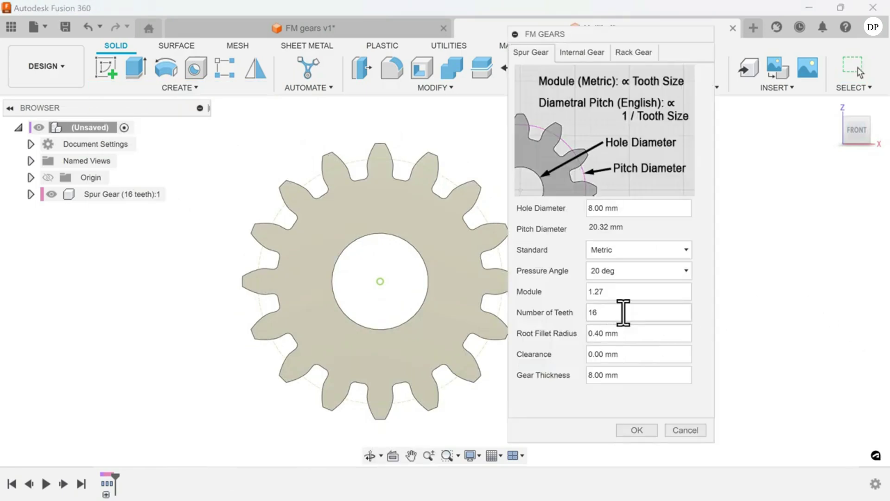
left_click_drag(623, 313, 580, 312)
type("2")
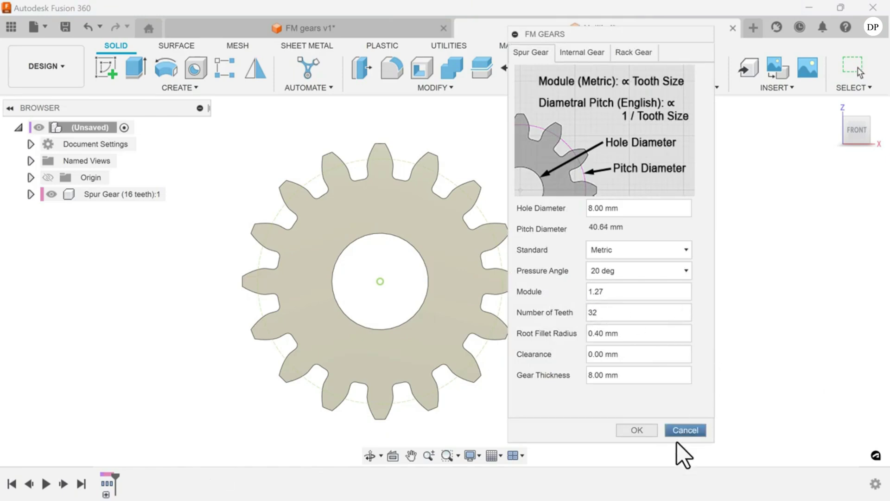
left_click(646, 429)
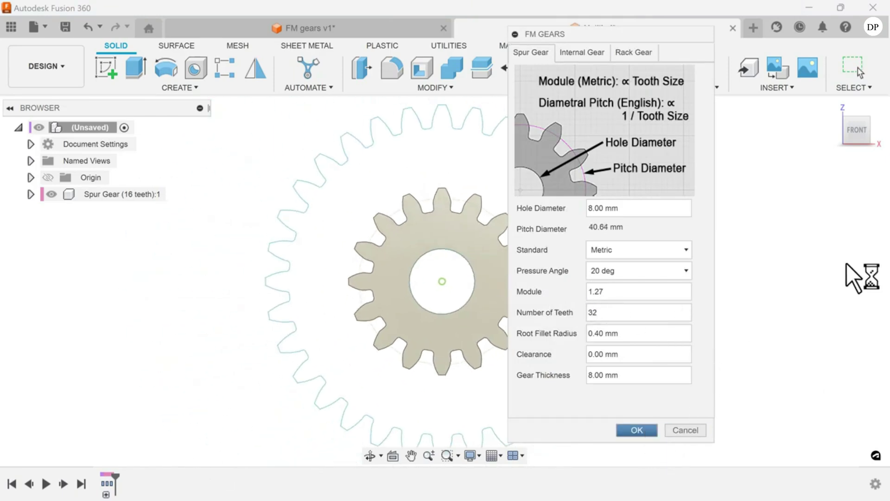
scroll(743, 298, "down", 3)
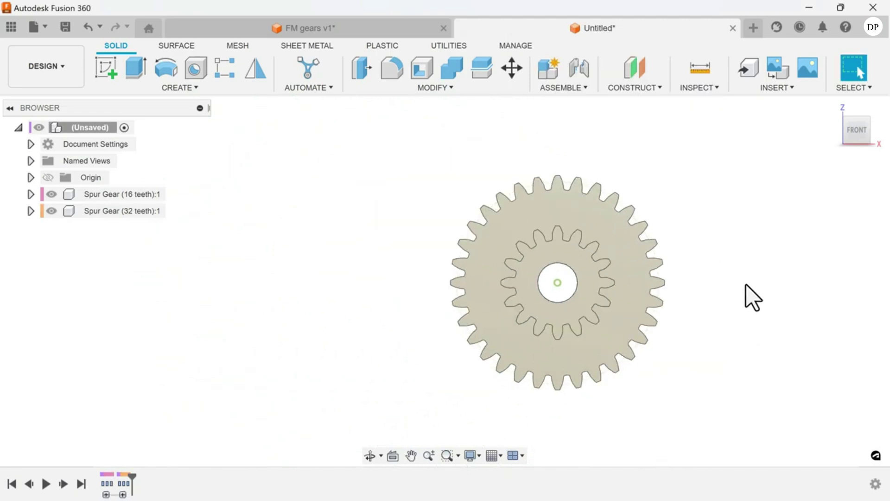
Drag the 16-tooth gear out to the right of the 32-tooth gear and frame both.
middle_click_drag(751, 298, 592, 267)
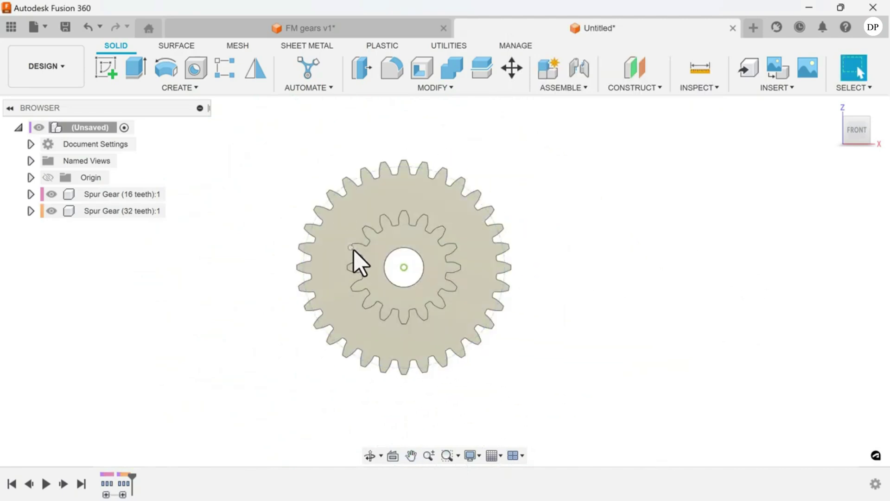
left_click_drag(376, 261, 540, 284)
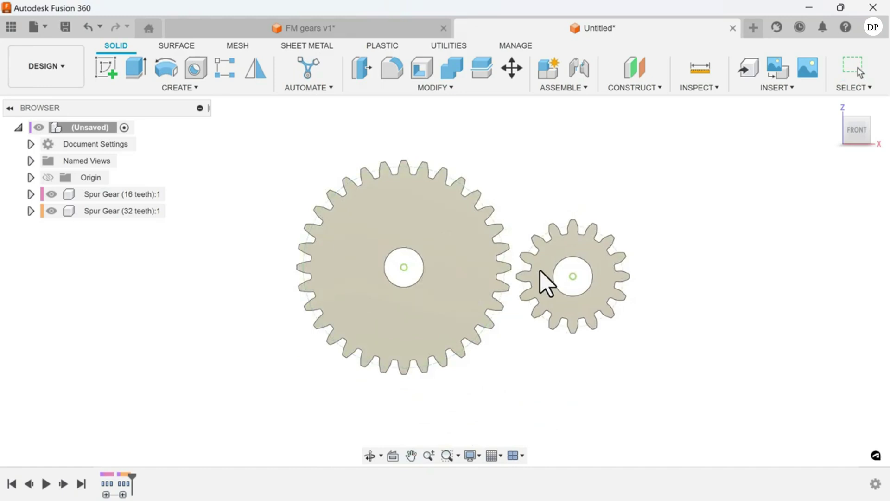
scroll(791, 296, "up", 2)
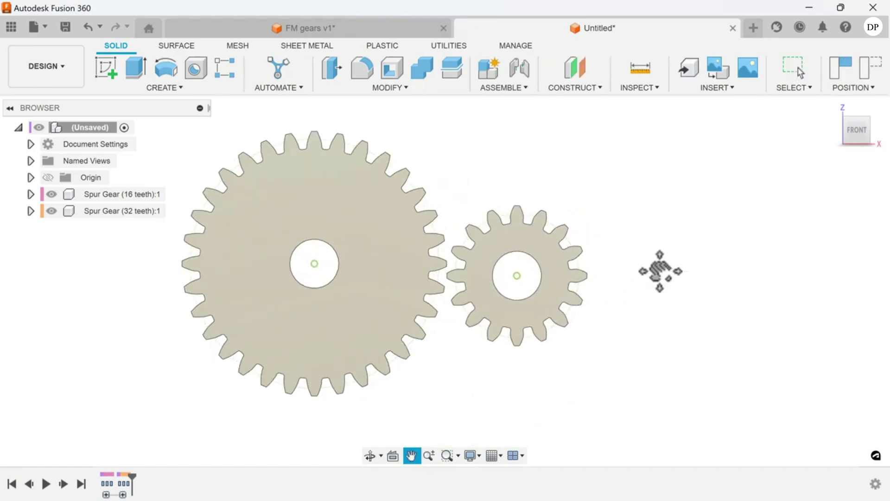
middle_click_drag(660, 271, 682, 281)
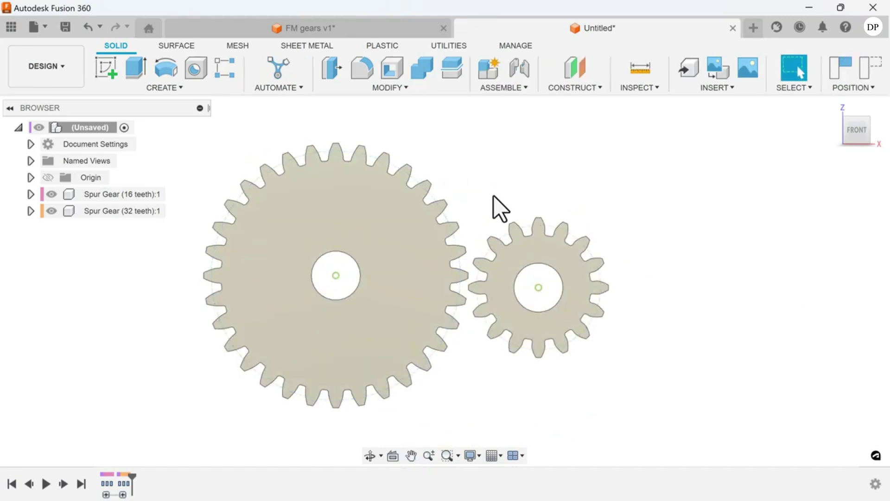
scroll(500, 208, "up", 1)
middle_click_drag(500, 209, 552, 185)
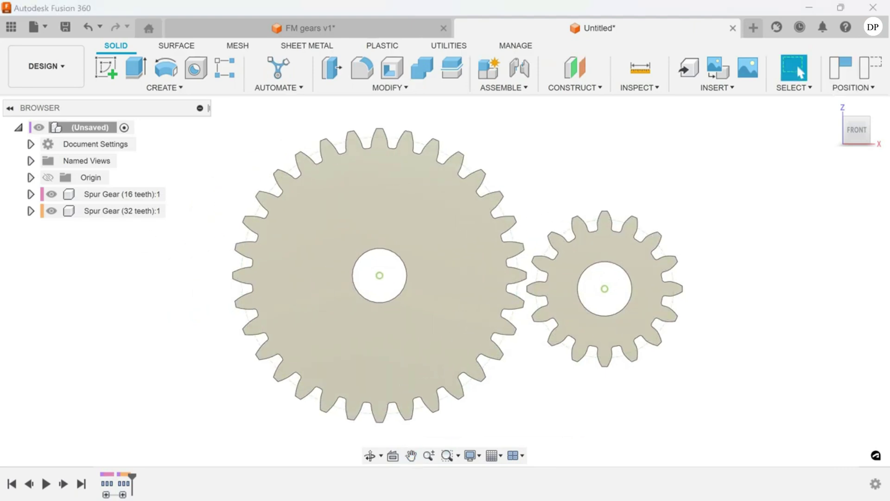
Inspect both gears' pitch circle diameters (40.64 mm), then start a new sketch.
left_click(671, 299)
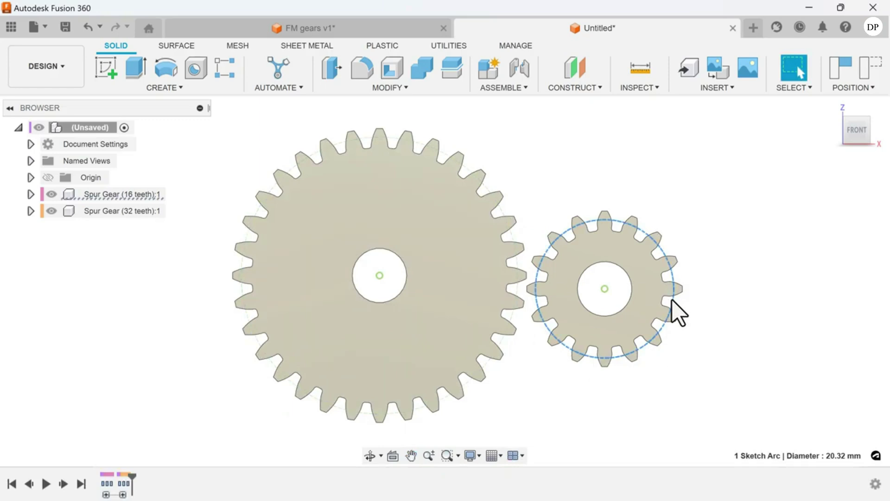
left_click(499, 340)
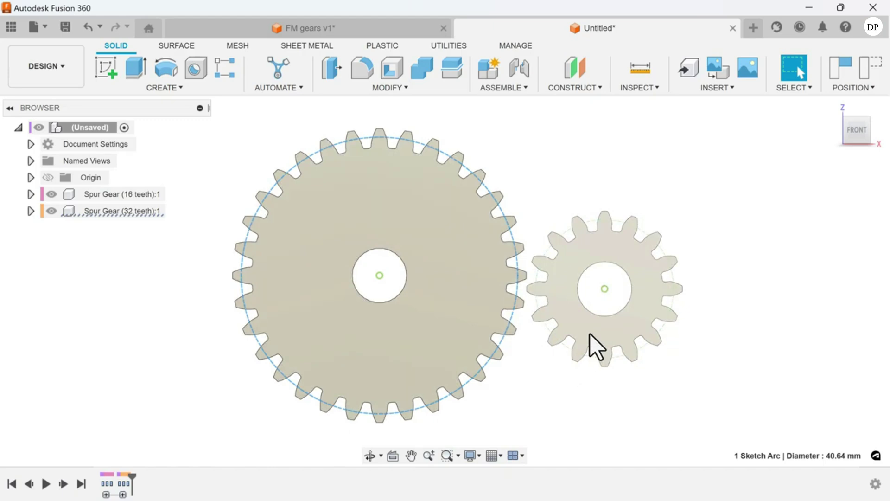
left_click(640, 387)
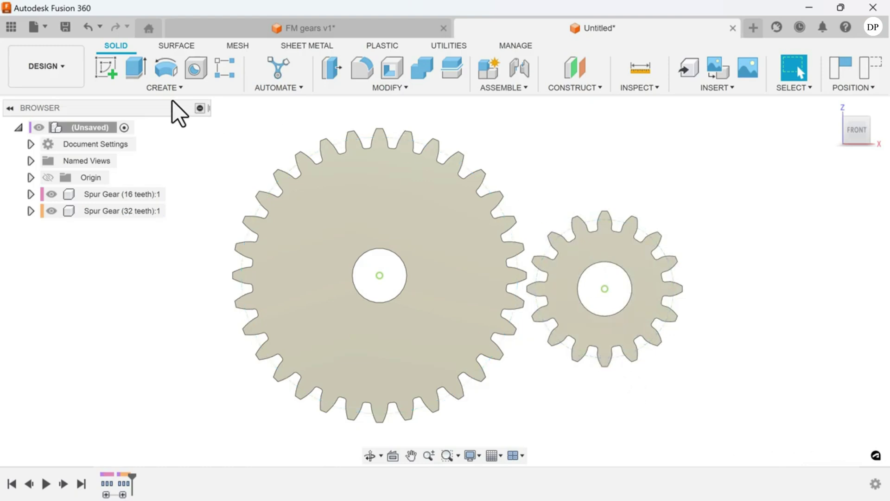
left_click(108, 73)
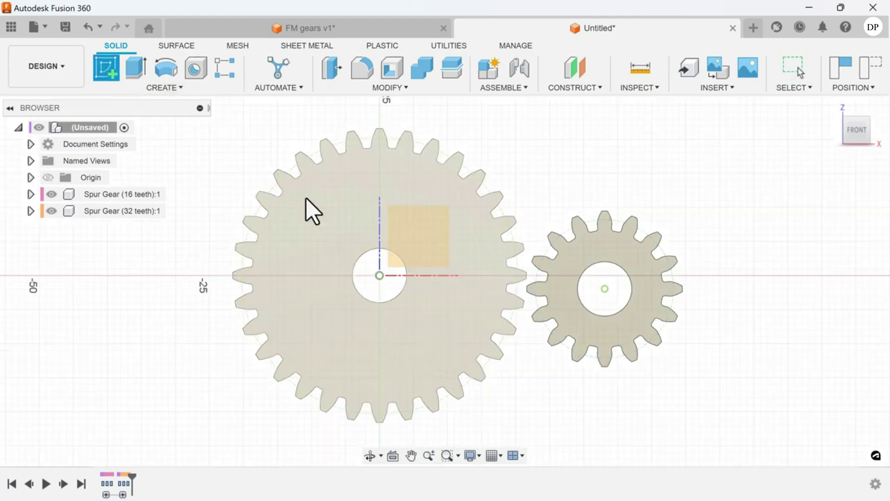
Sketch on the large gear's face and capture the moved gear positions.
left_click(388, 175)
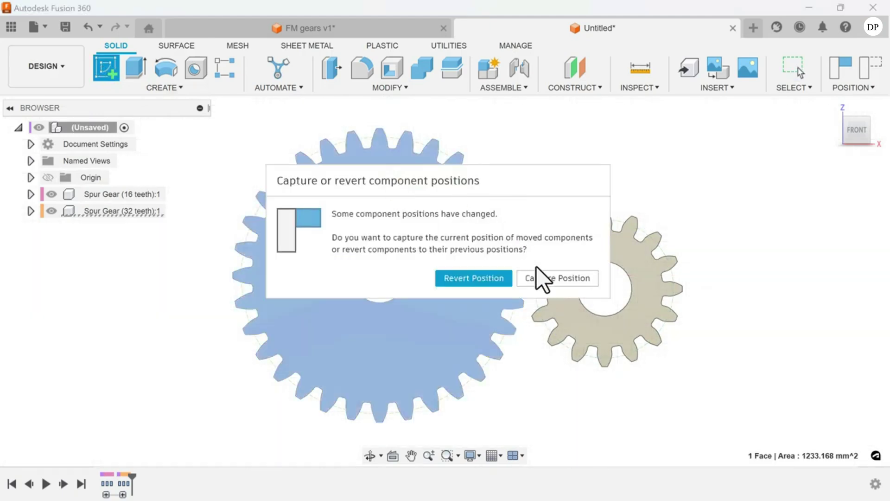
left_click(546, 286)
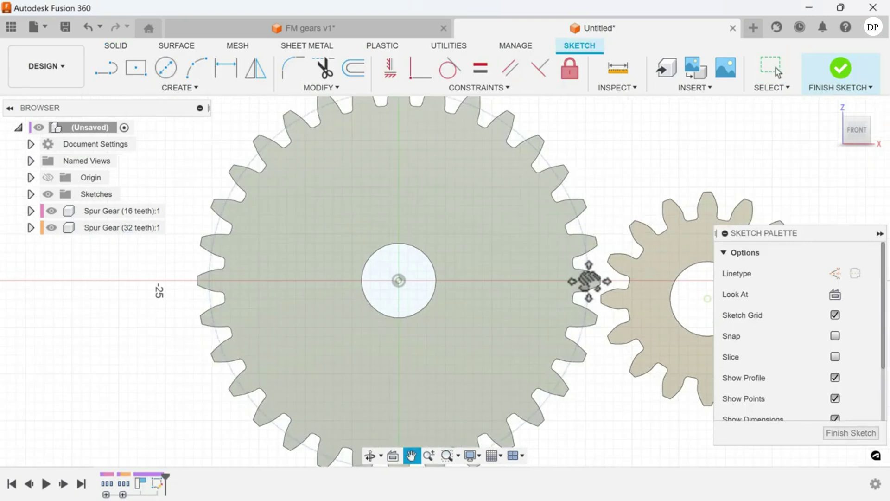
middle_click_drag(589, 279, 467, 284)
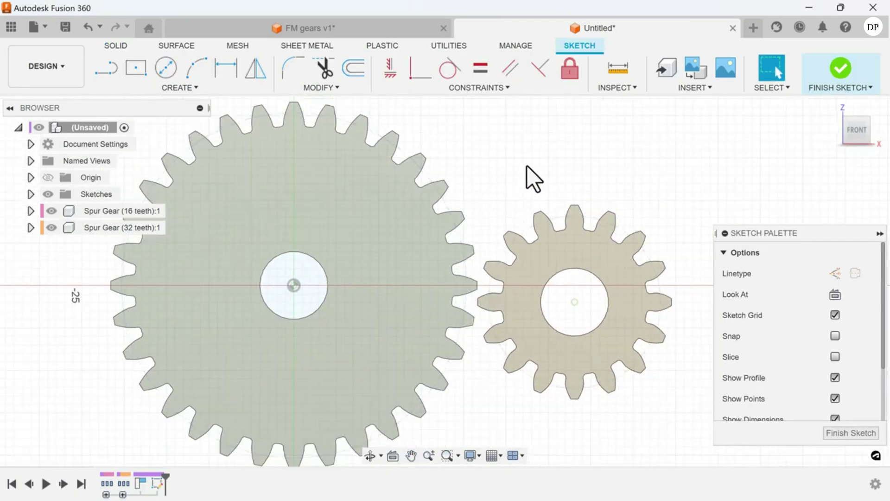
Draw a 30.51 mm horizontal line from the large gear's centre toward the small gear.
left_click(106, 68)
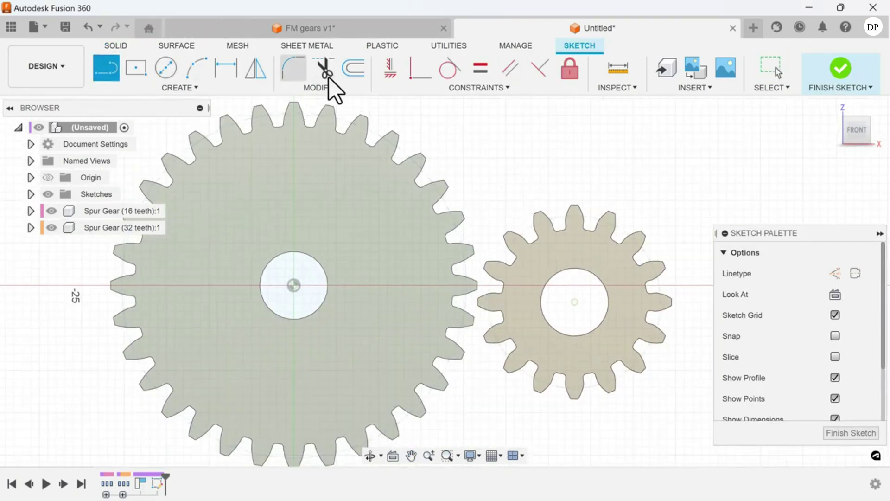
left_click(295, 284)
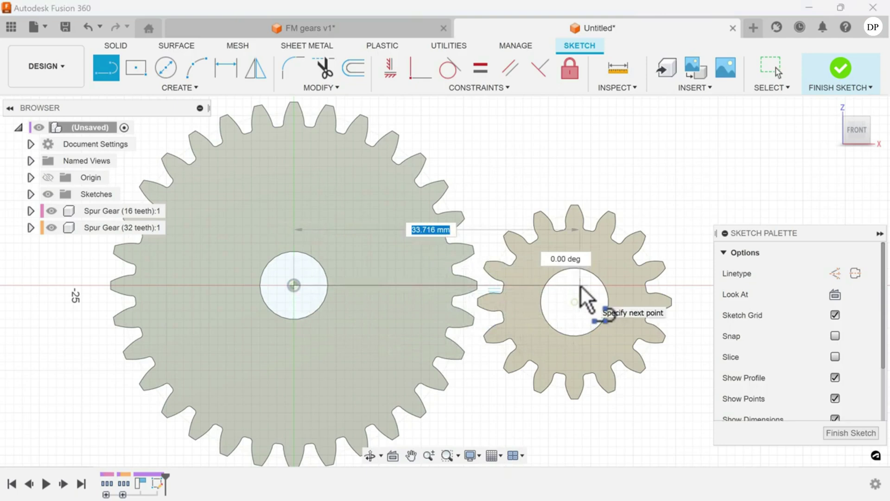
key("Tab")
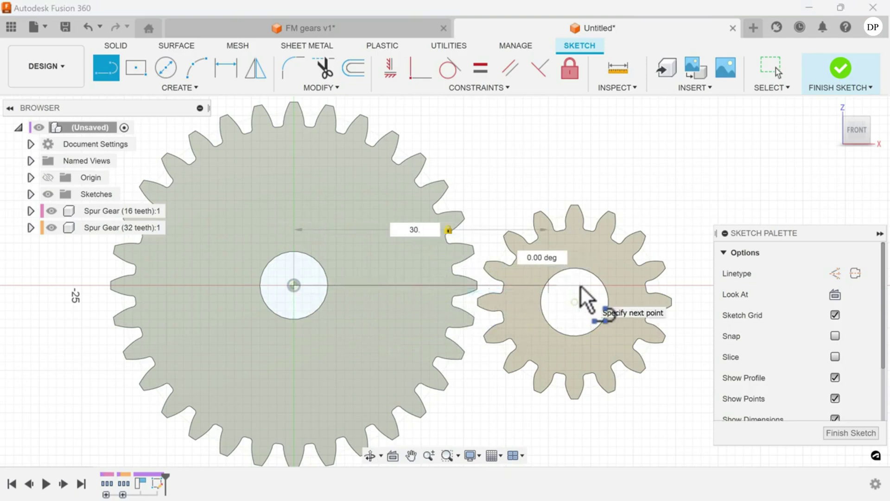
type(".5")
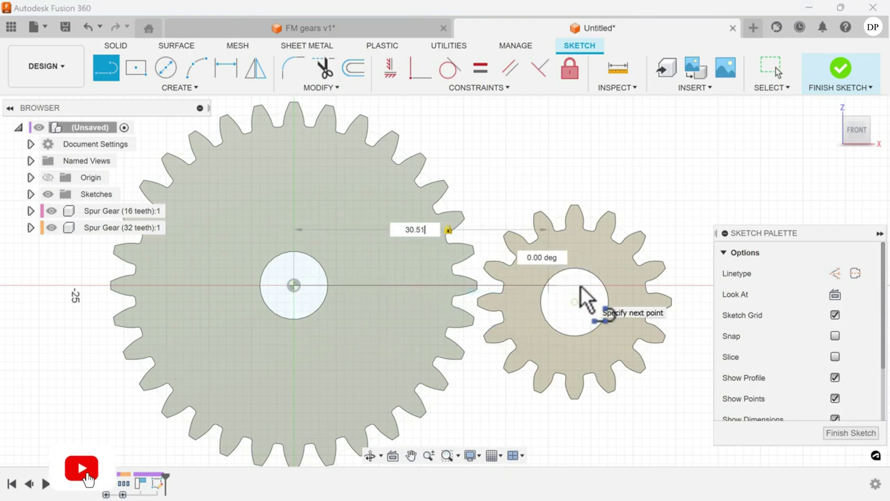
type("1")
key("Return")
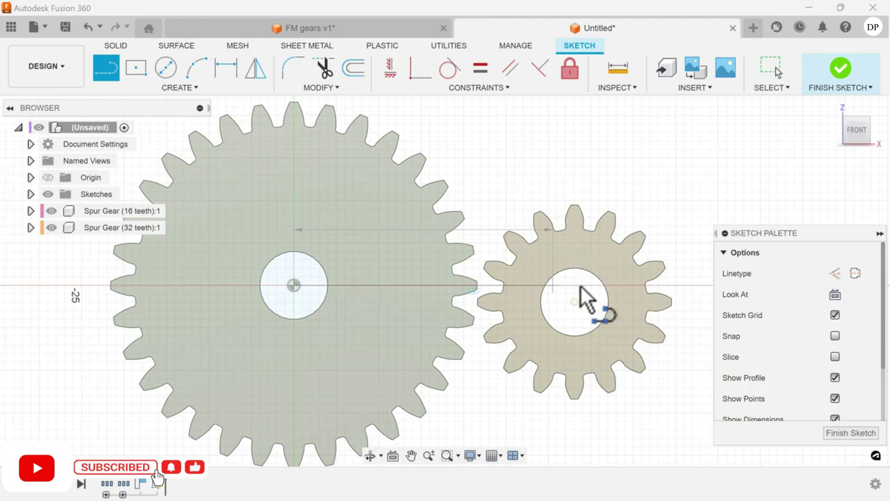
key("Escape")
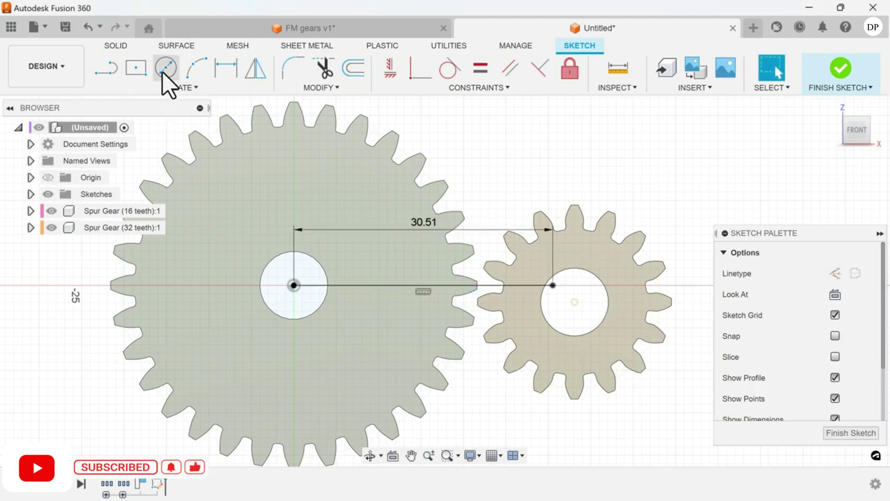
Draw a circle at the large gear's centre and set its diameter to 7.96 mm.
left_click(166, 67)
left_click(294, 286)
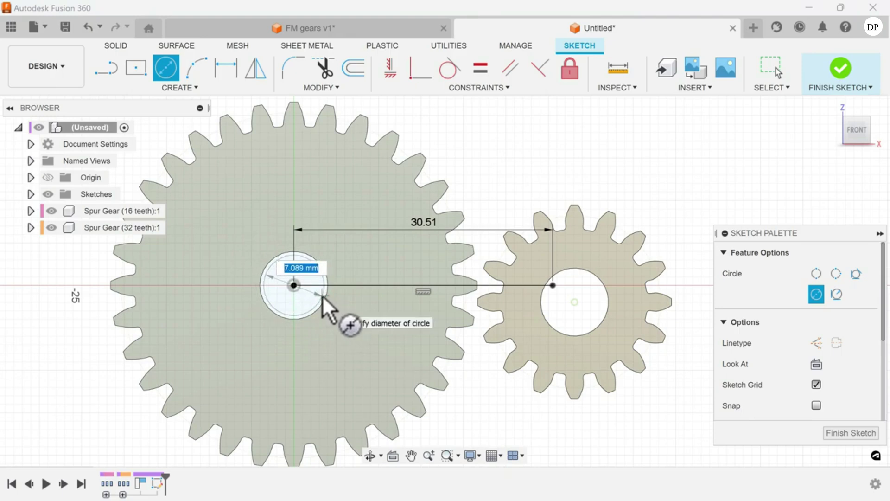
type("8")
key("Return")
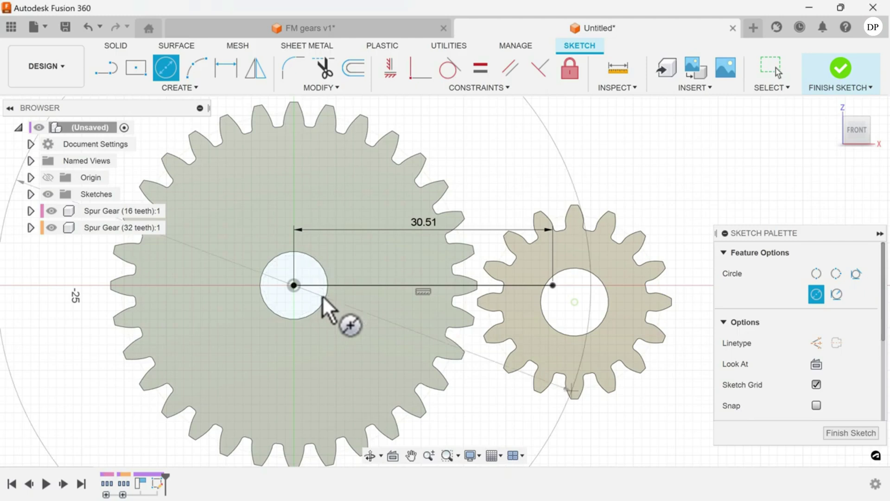
key("Escape")
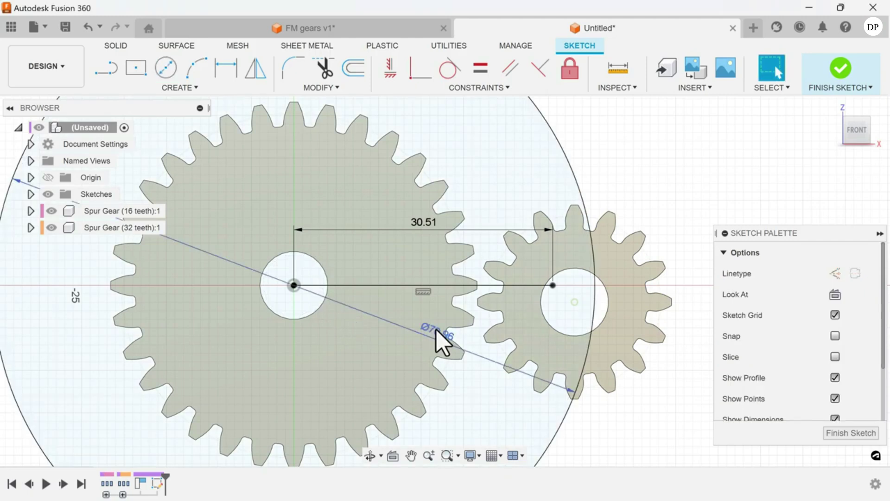
double_click(440, 339)
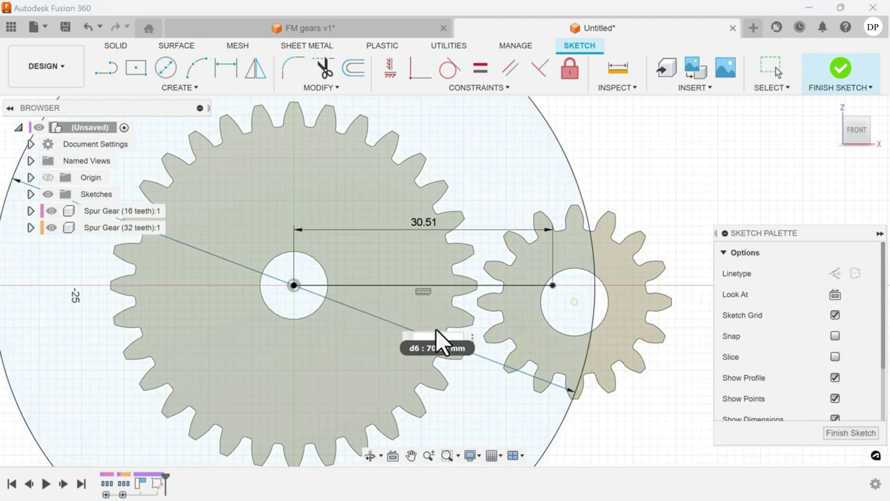
key("Return")
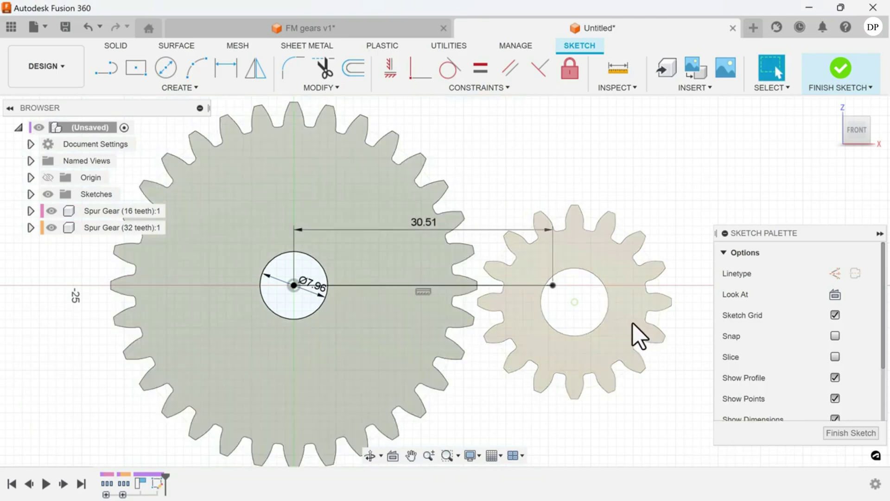
Add a matching 7.96 mm circle at the line's other end and finish the sketch.
left_click(167, 72)
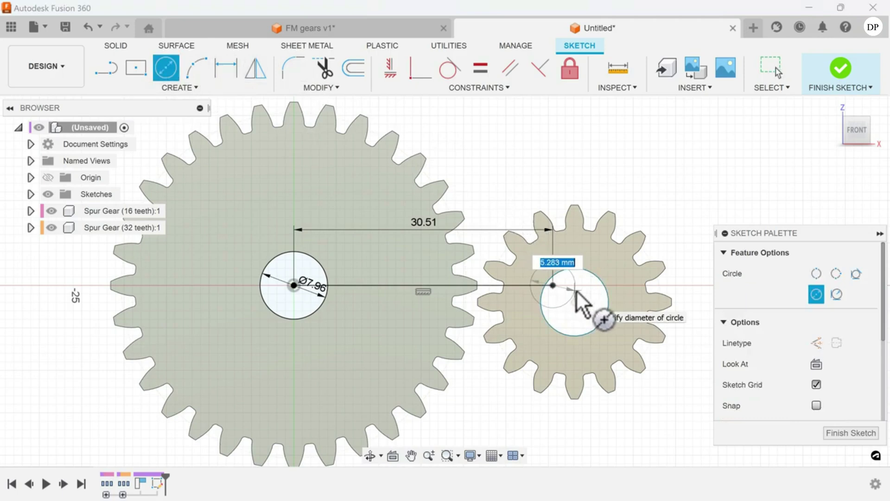
key("Return")
key("Escape")
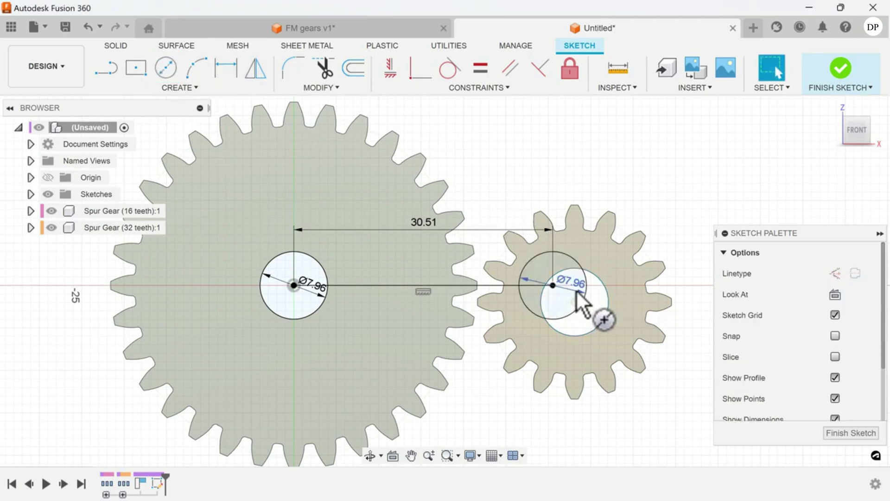
left_click(850, 433)
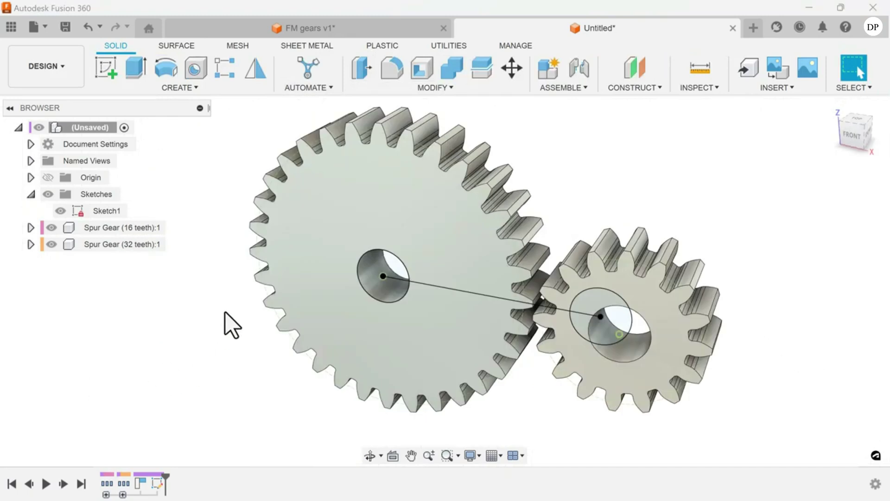
Extrude both gear-hole circles symmetrically, 10 mm full length, as new bodies.
left_click(137, 66)
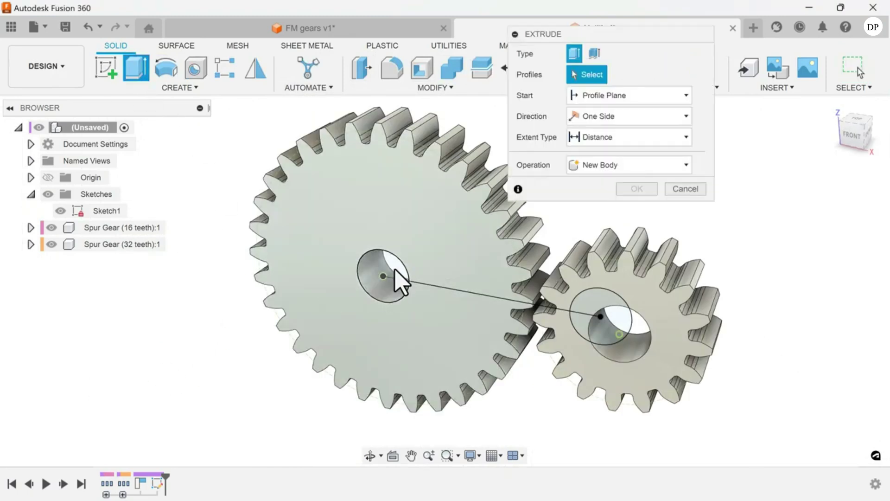
left_click(401, 282)
left_click(628, 336)
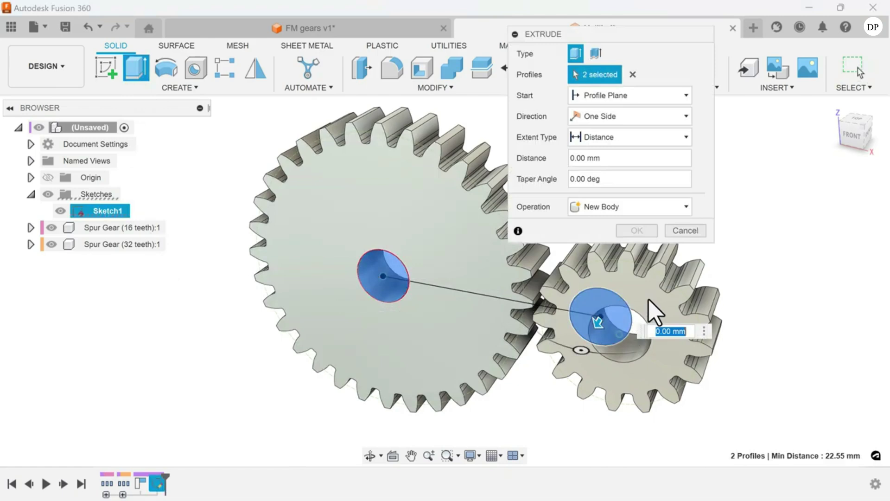
left_click(636, 119)
left_click(629, 160)
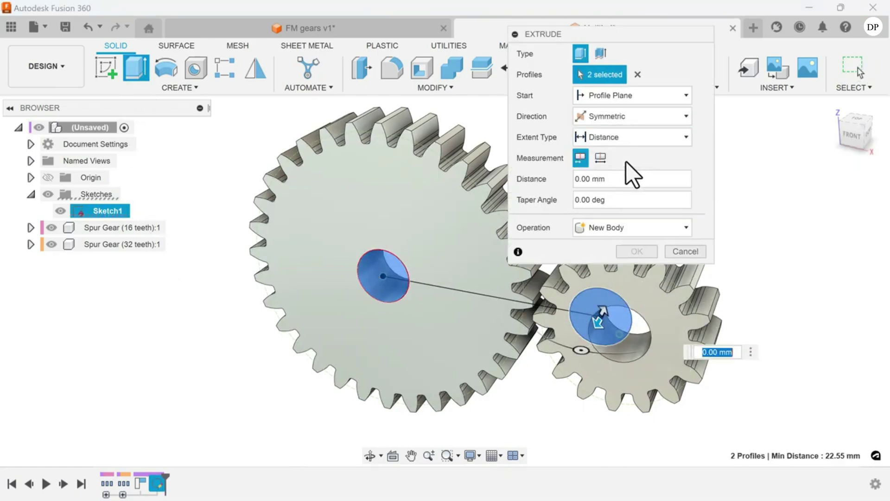
left_click(599, 159)
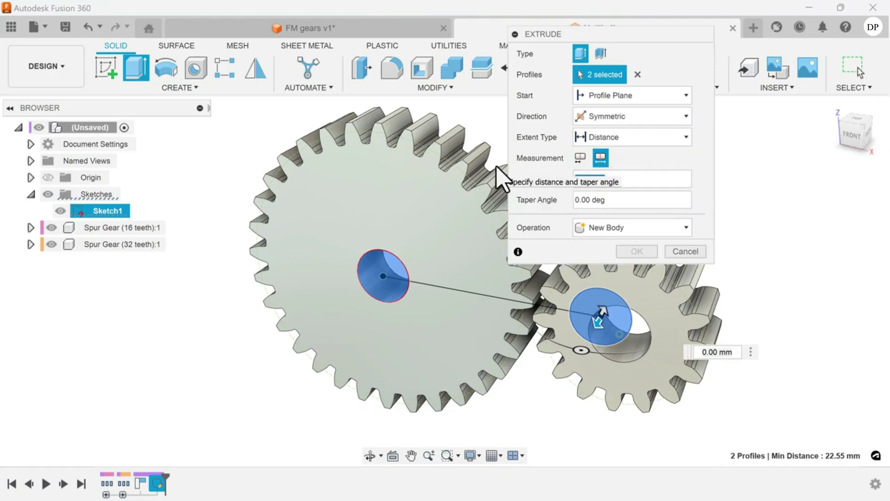
type("10")
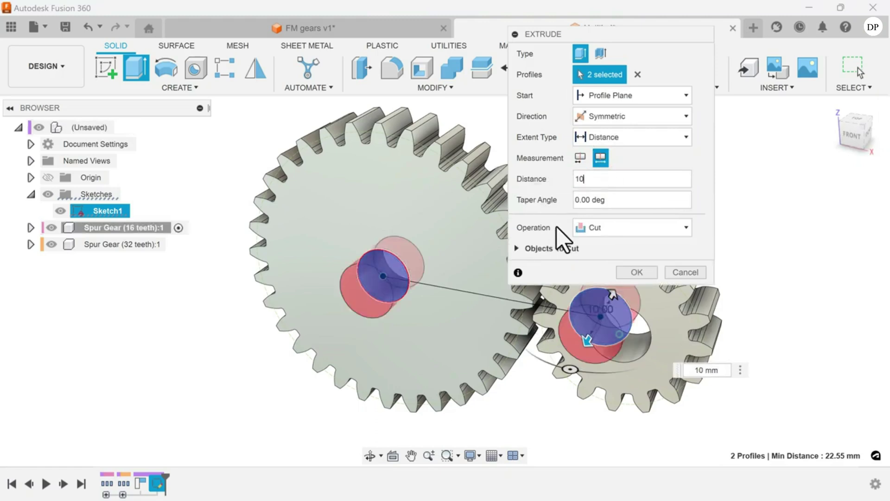
left_click(602, 230)
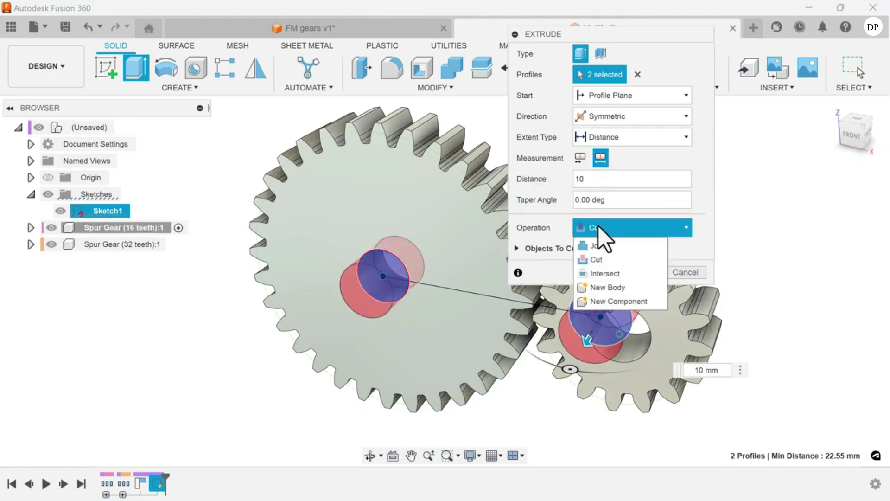
left_click(607, 287)
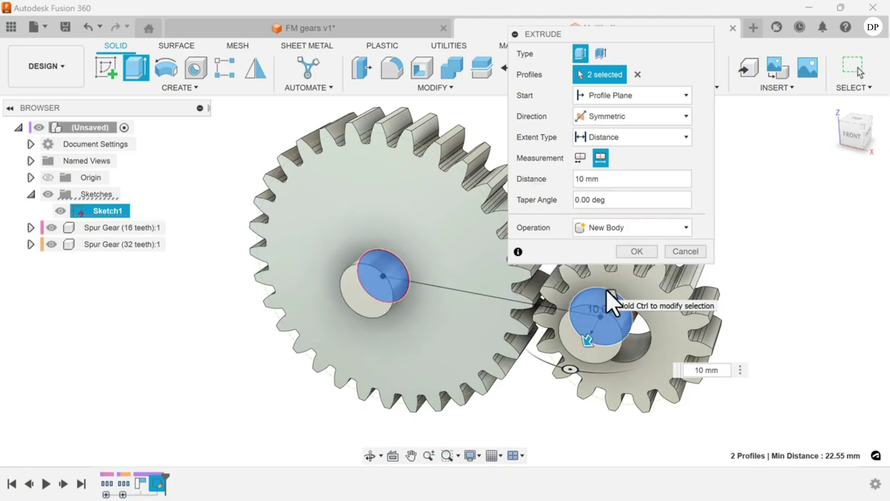
left_click(636, 251)
scroll(654, 159, "up", 1)
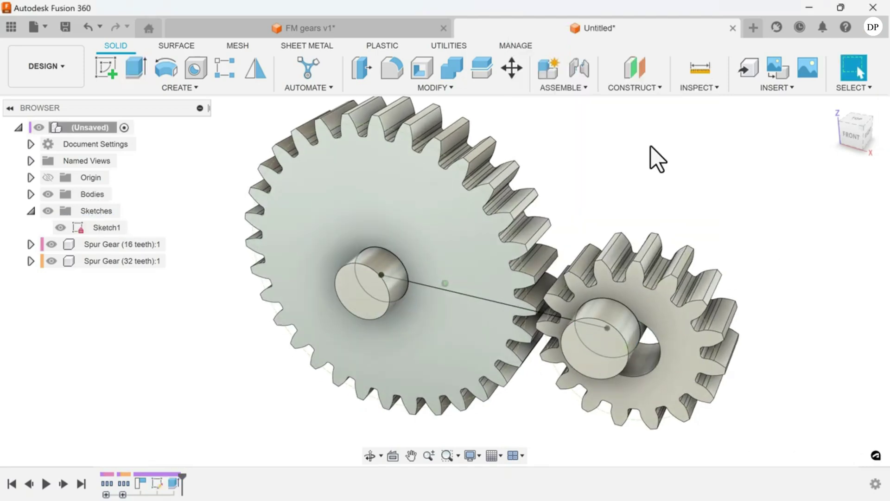
Hide Sketch1 and join the small gear's hole centre to its pin with a Z-axis revolute joint.
left_click(61, 227)
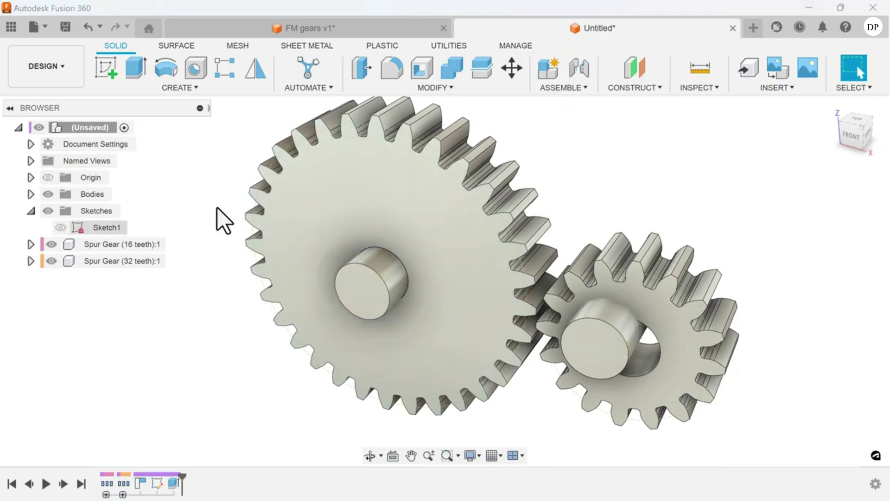
left_click(581, 70)
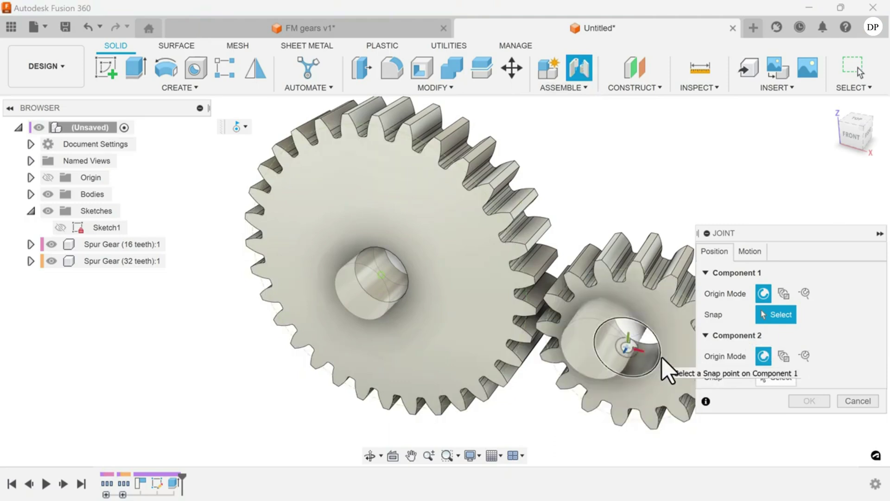
left_click(661, 359)
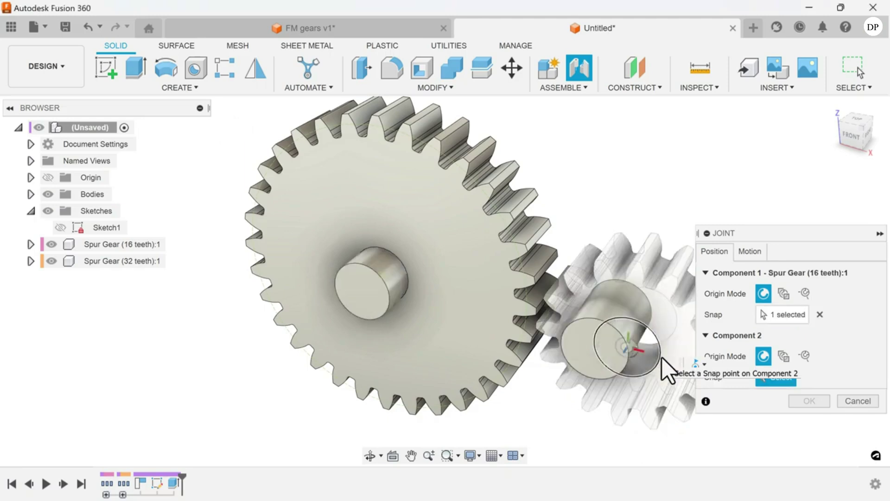
left_click(583, 352)
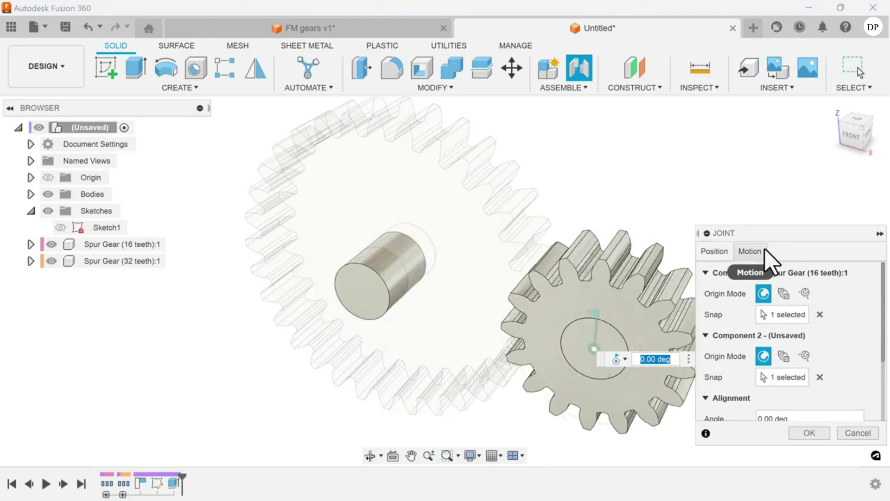
left_click(750, 252)
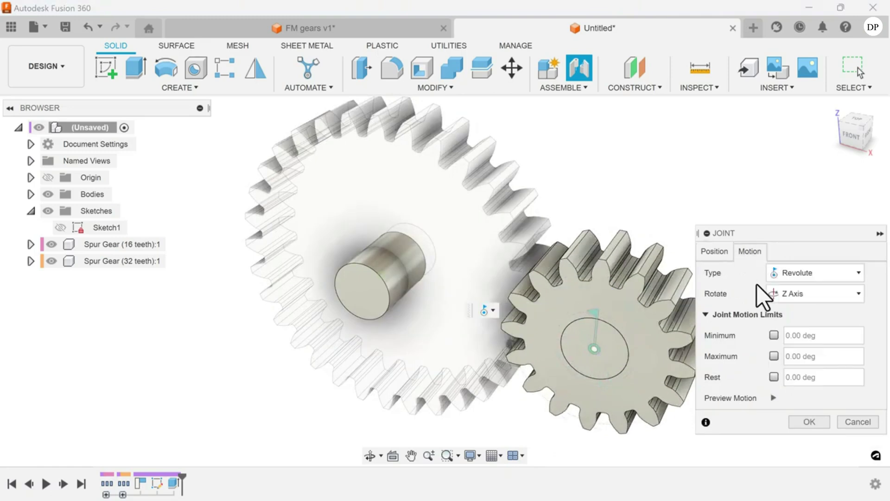
left_click(810, 422)
left_click(580, 67)
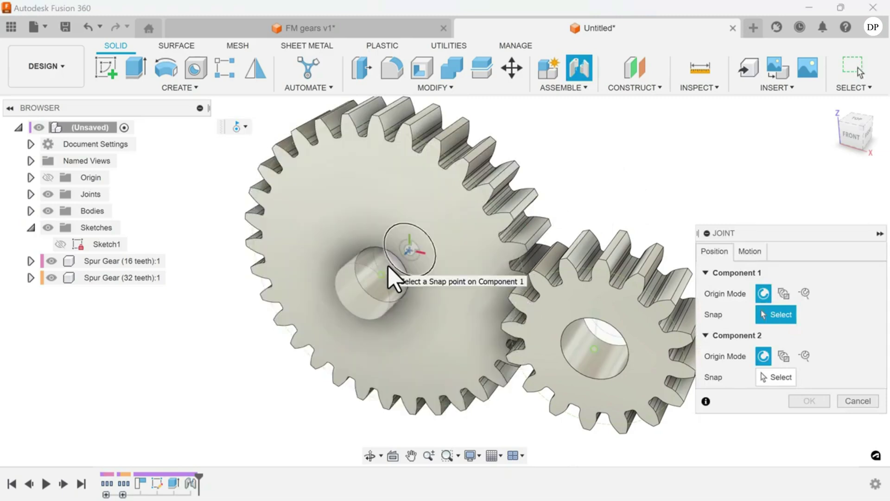
Joint the 32-tooth gear's hole centre to the centre of the large shaft pin.
left_click(387, 276)
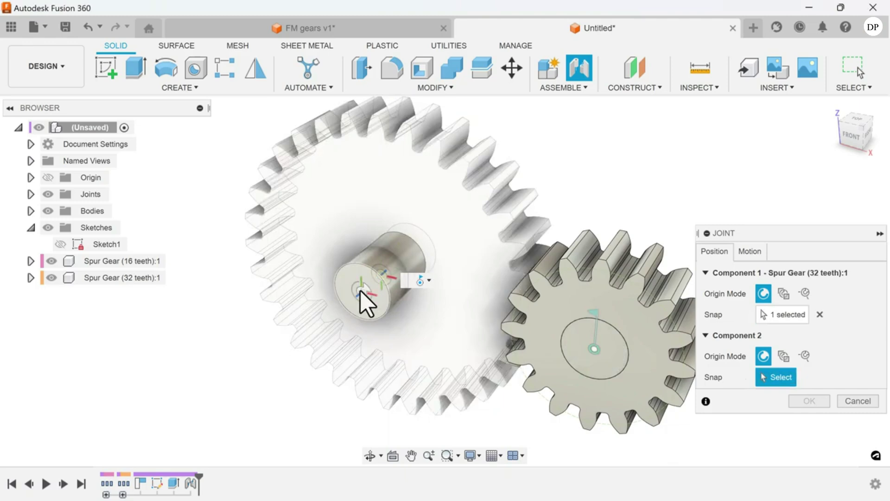
left_click(362, 291)
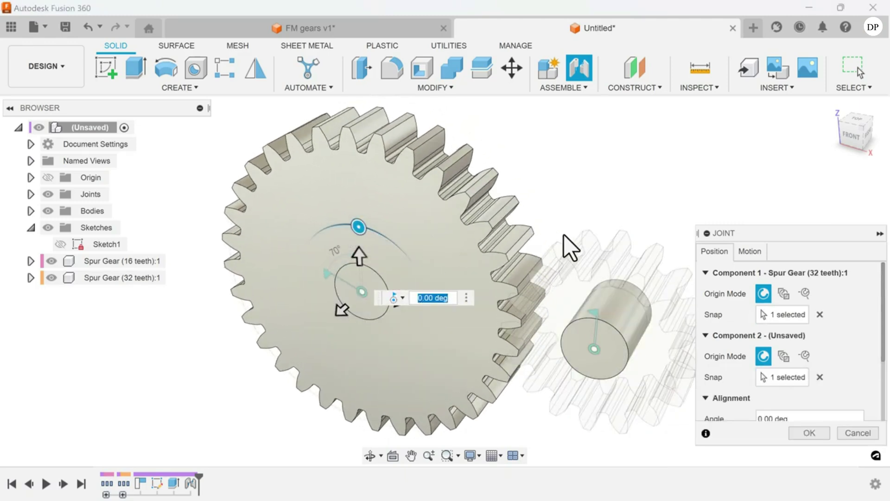
left_click(807, 433)
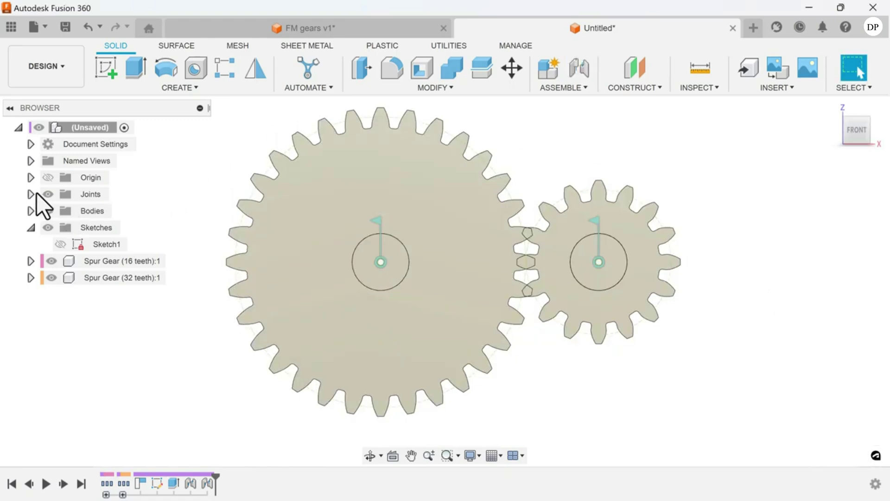
Start a motion link between the small gear's and large gear's revolute joints.
left_click(576, 87)
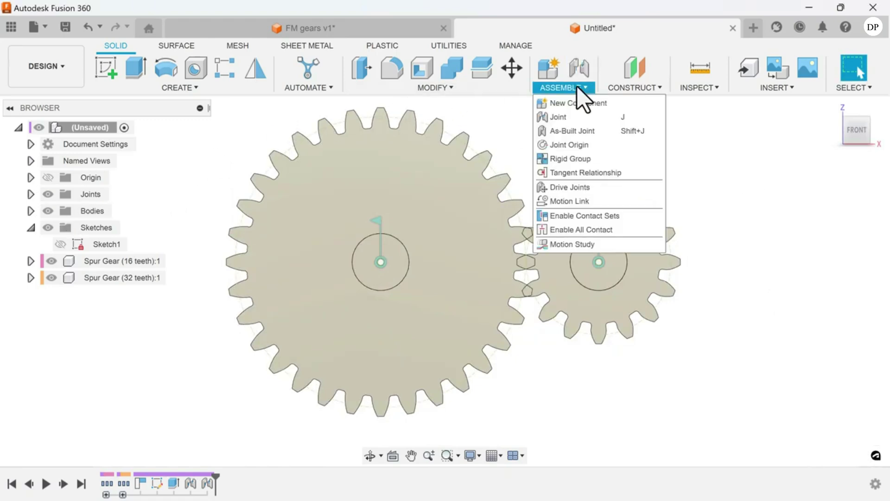
left_click(577, 202)
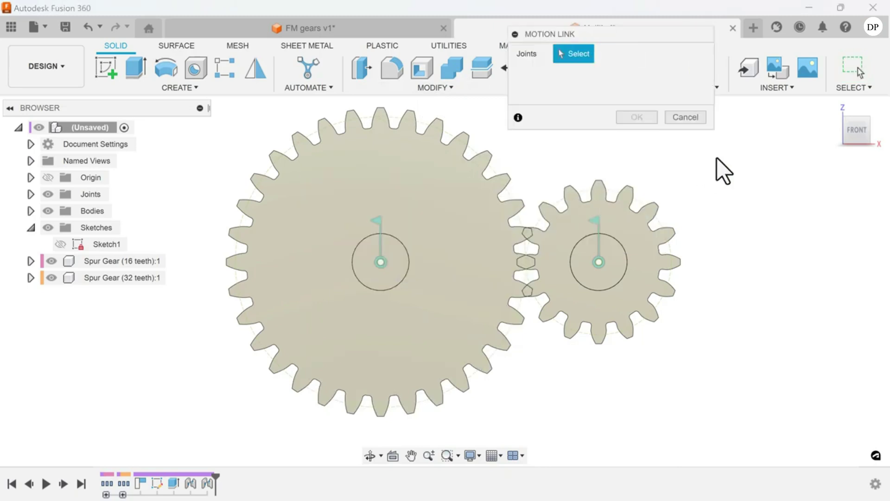
left_click(599, 263)
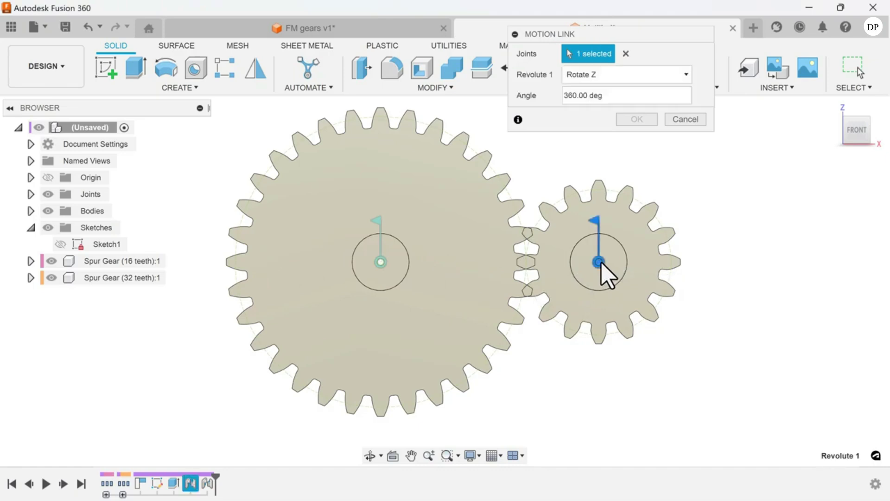
left_click(381, 262)
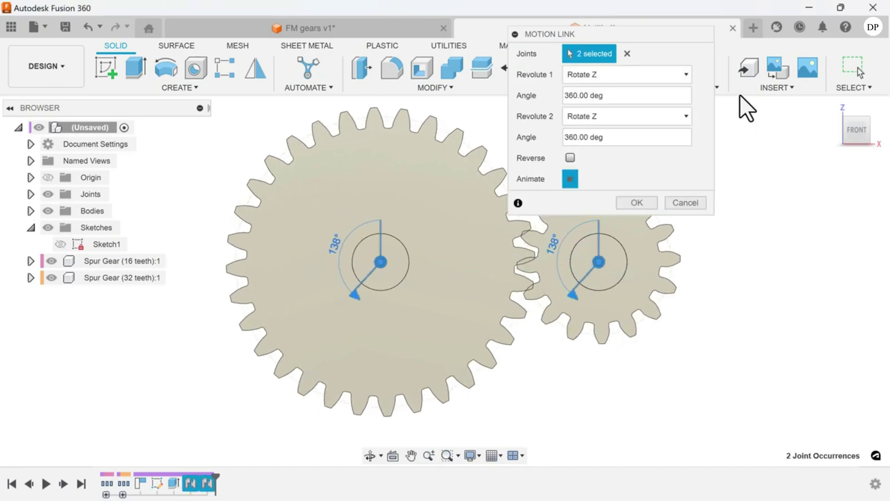
Set the link angles to 32° and 16° with the rotation reversed.
mouse_move(666, 36)
left_mouse_down()
mouse_move(832, 34)
mouse_move(825, 18)
left_mouse_up()
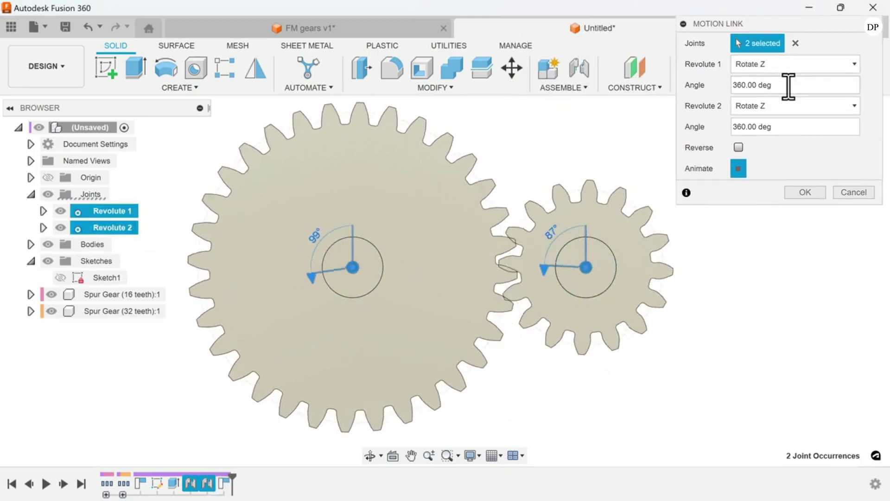
left_click_drag(787, 85, 685, 84)
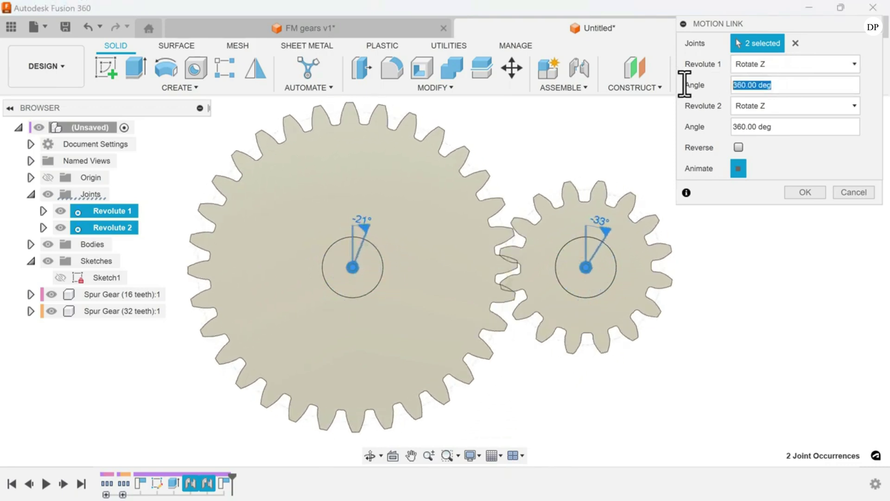
type("2")
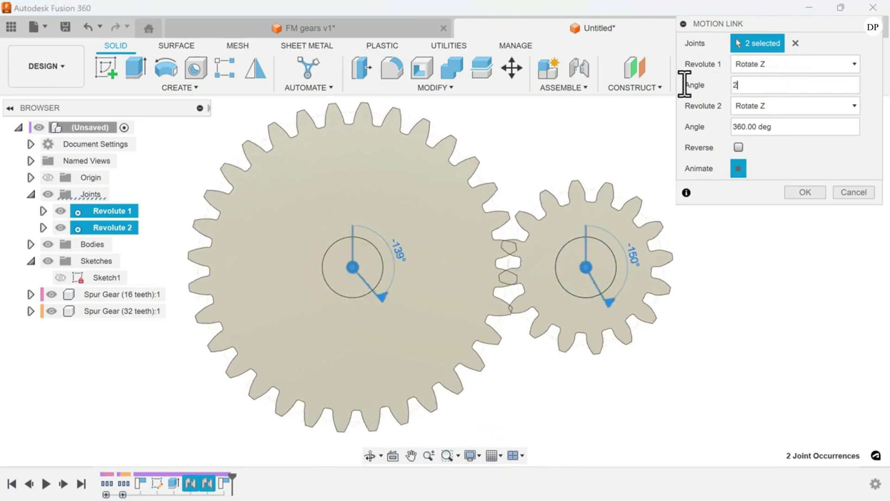
type("1")
left_click(739, 148)
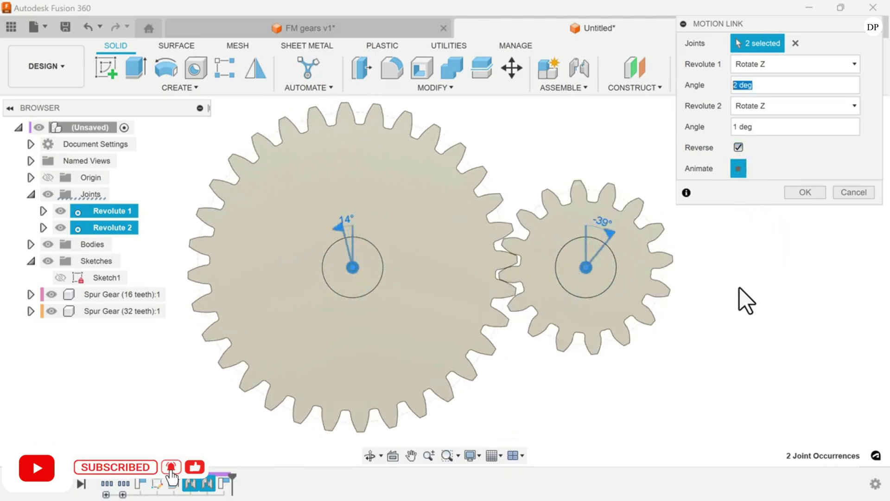
type("32")
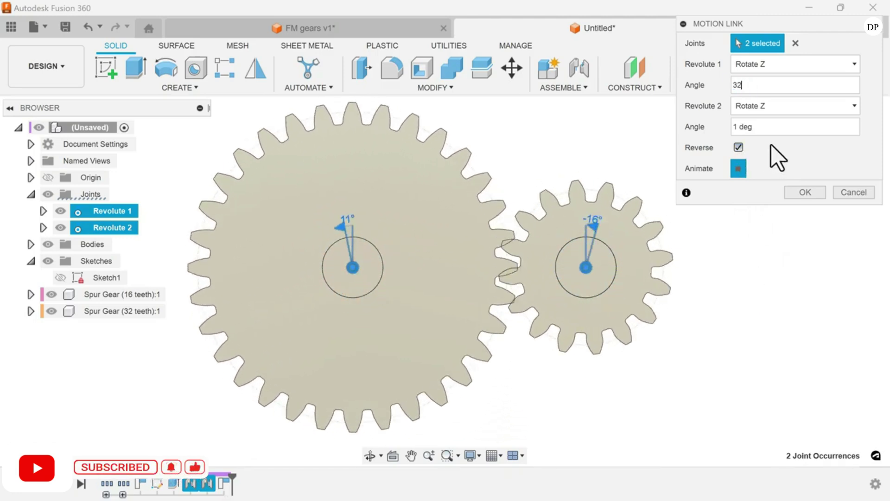
left_click(765, 126)
left_click_drag(766, 126, 700, 125)
type("16")
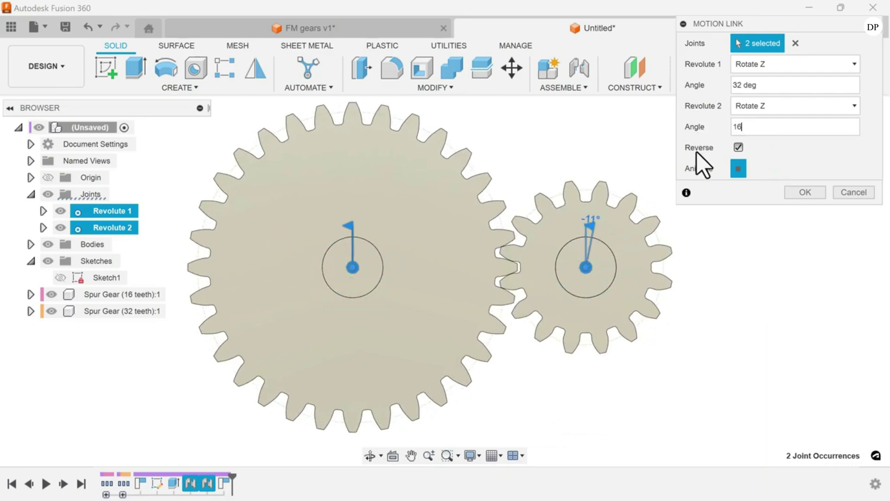